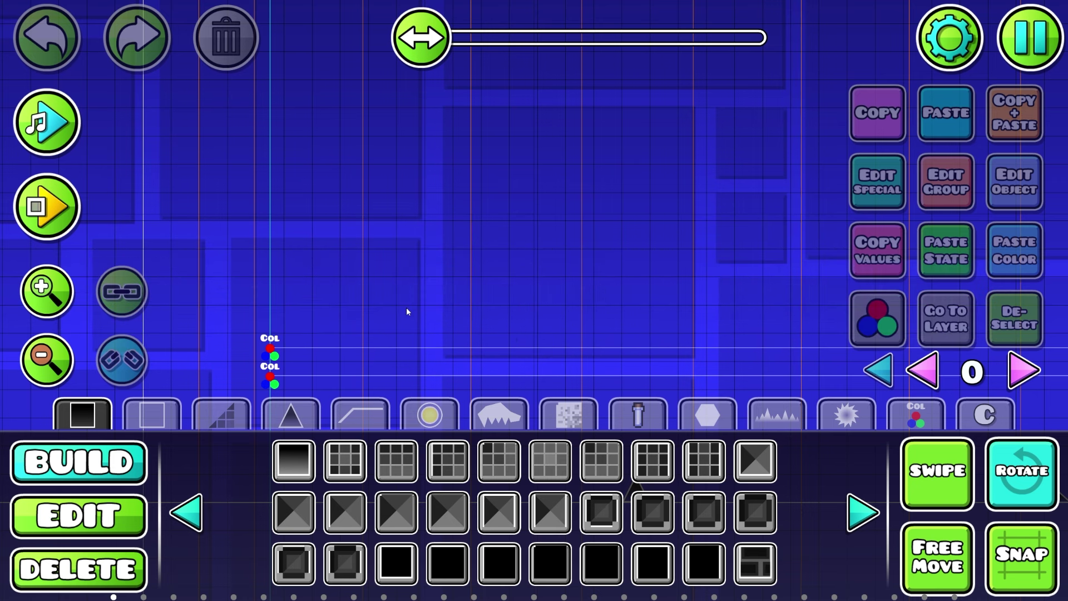
Step: Survey the level's opening section and look through the camera triggers, including Zoom, Static, Offset and GP Off
drag(407, 309, 760, 91)
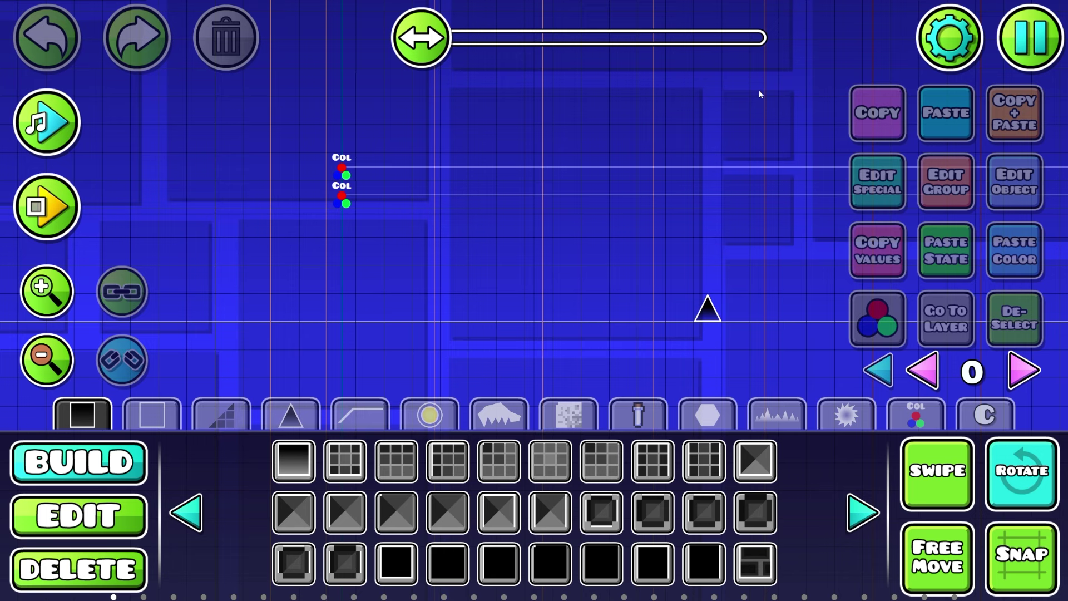
scroll(439, 184, down, 5)
scroll(390, 201, right, 5)
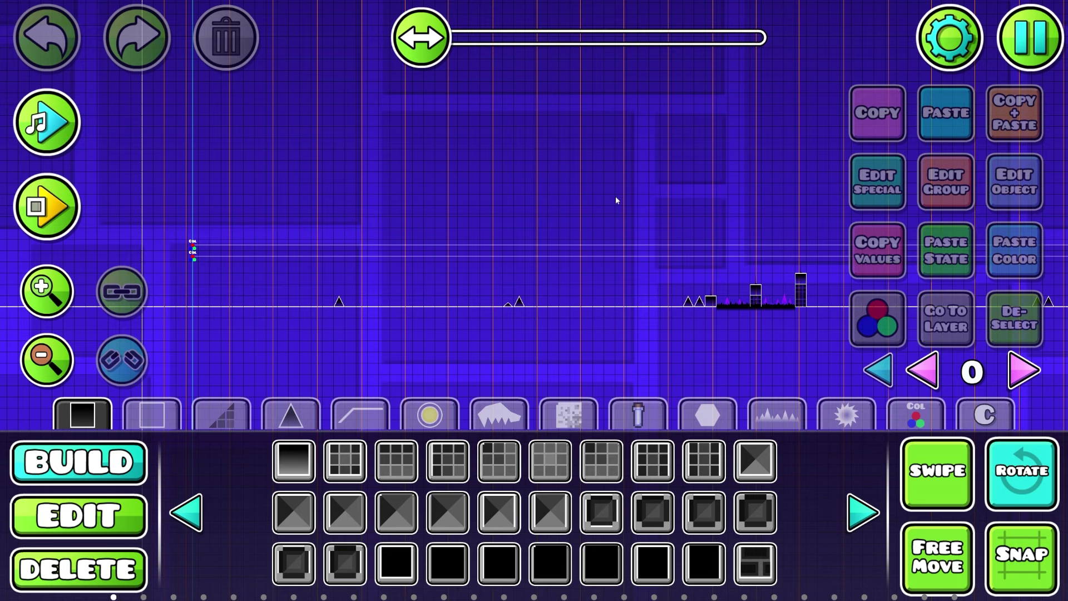
click(912, 416)
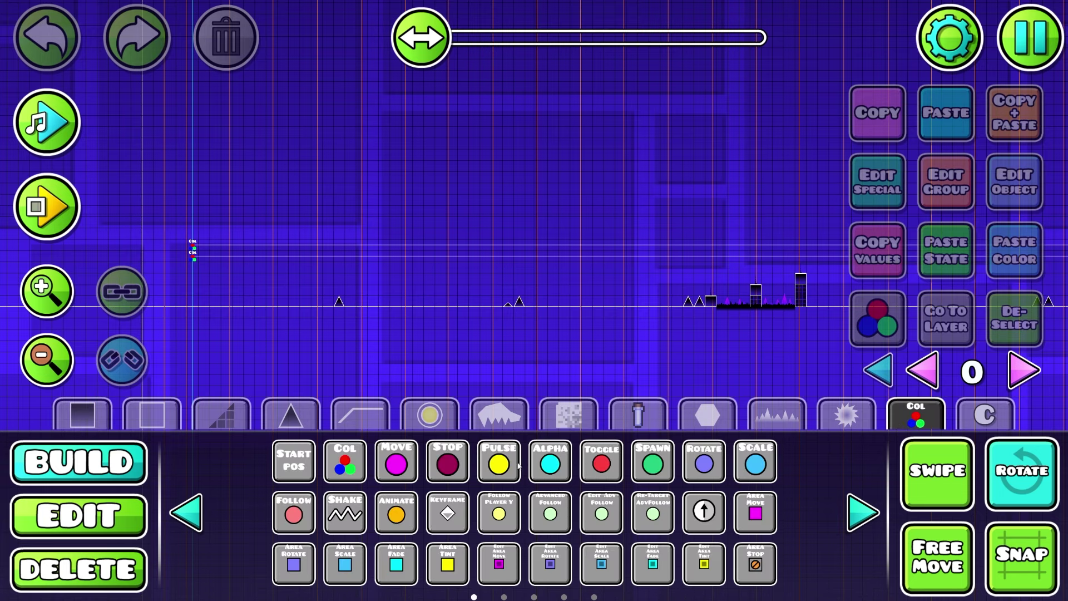
click(860, 513)
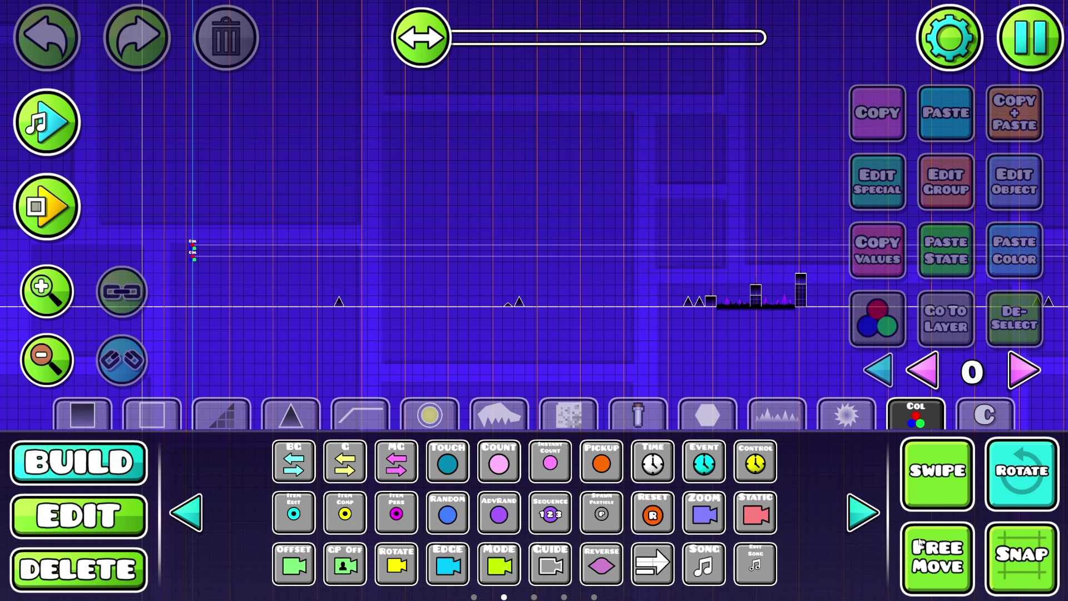
click(704, 514)
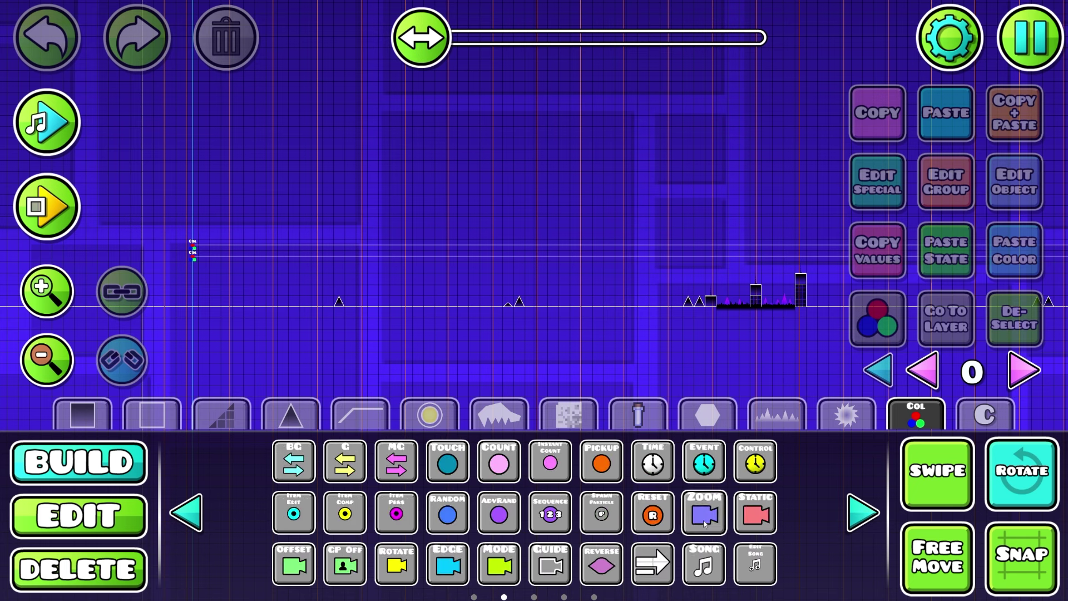
click(748, 514)
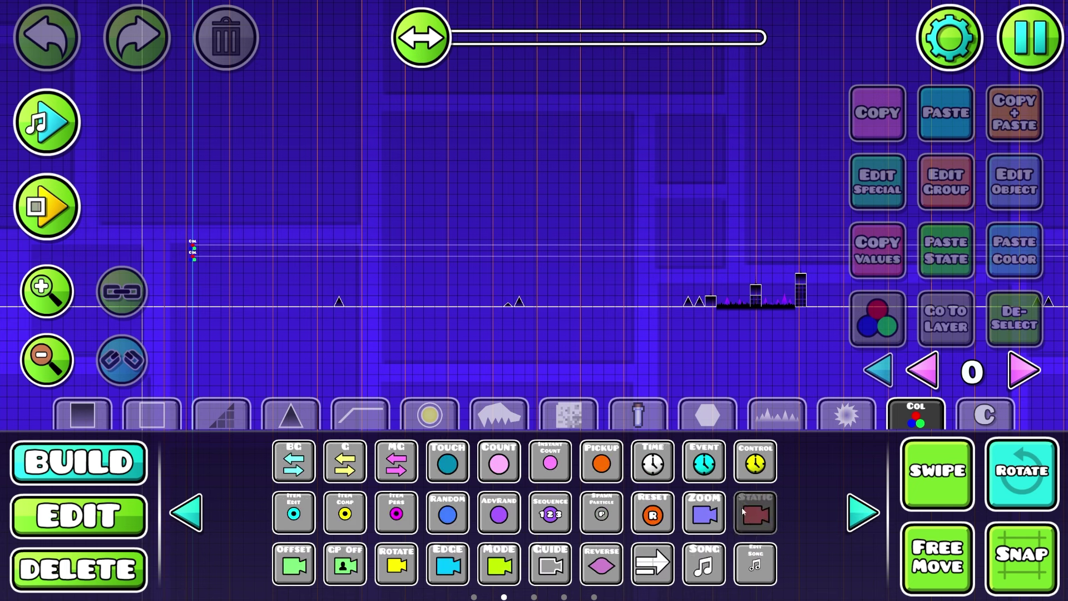
click(295, 566)
click(342, 565)
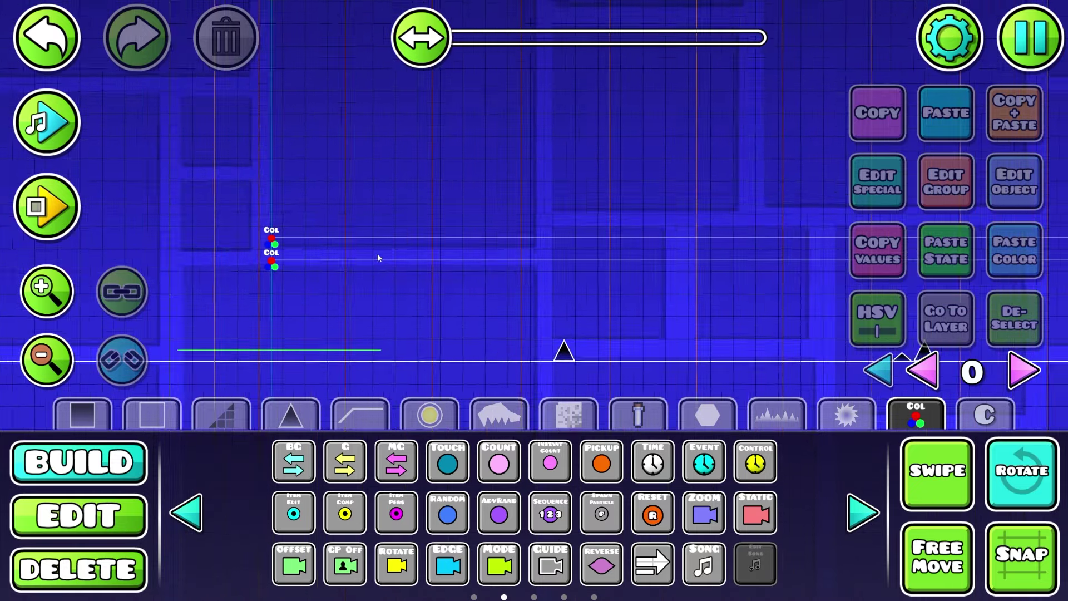
Step: Place a small outlined square above the middle pillar of the spike pit and raise it one grid square
drag(589, 302, 367, 279)
drag(668, 301, 336, 291)
click(46, 360)
drag(524, 289, 346, 290)
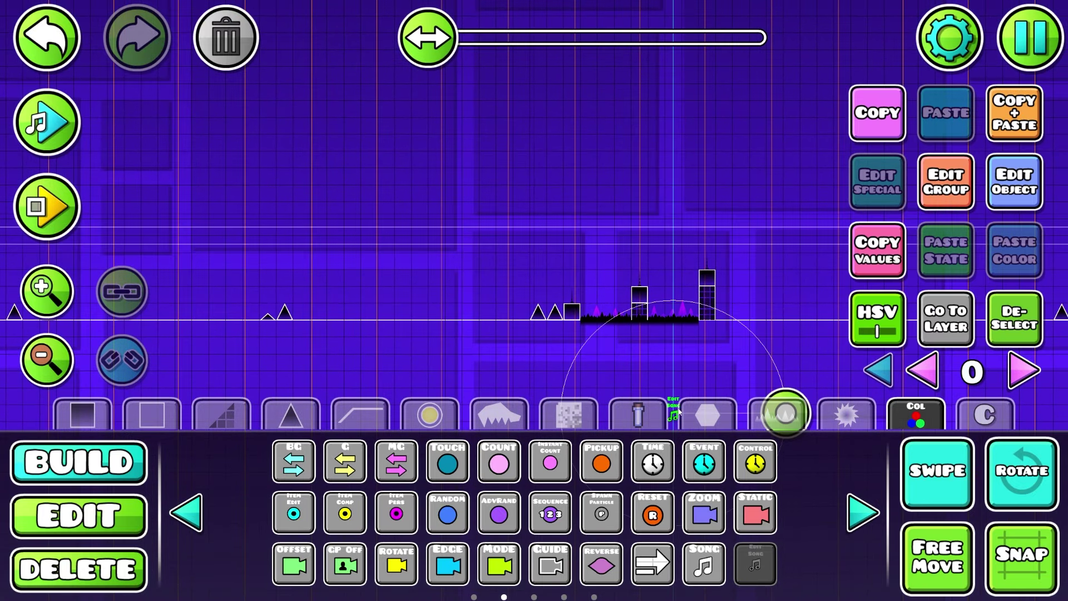
click(707, 414)
click(483, 443)
click(640, 243)
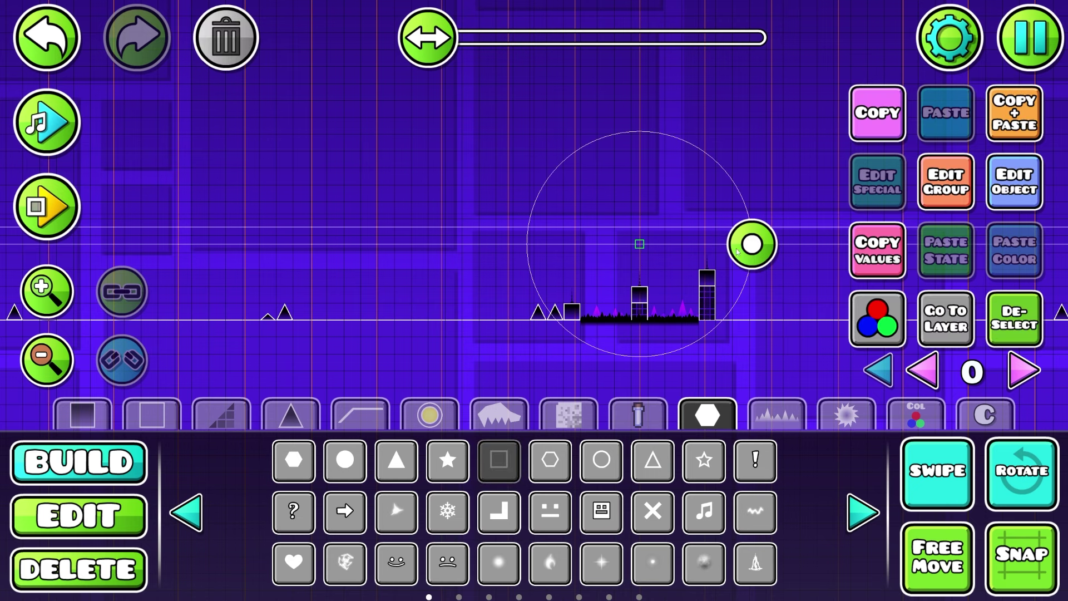
key(w)
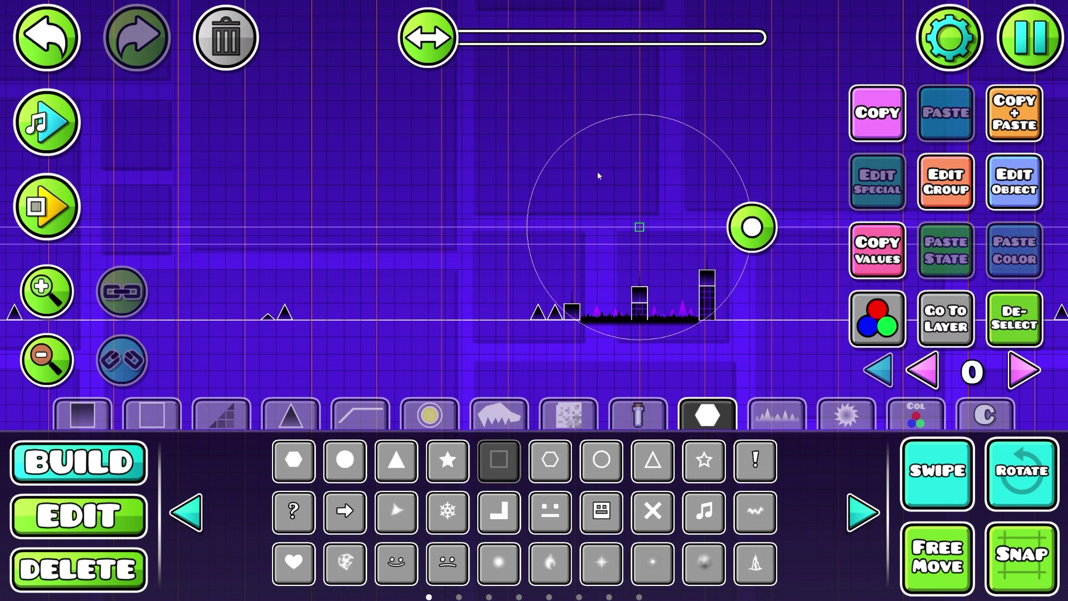
Step: Assign the next free group ID, 1, to the outlined square
click(940, 179)
click(314, 218)
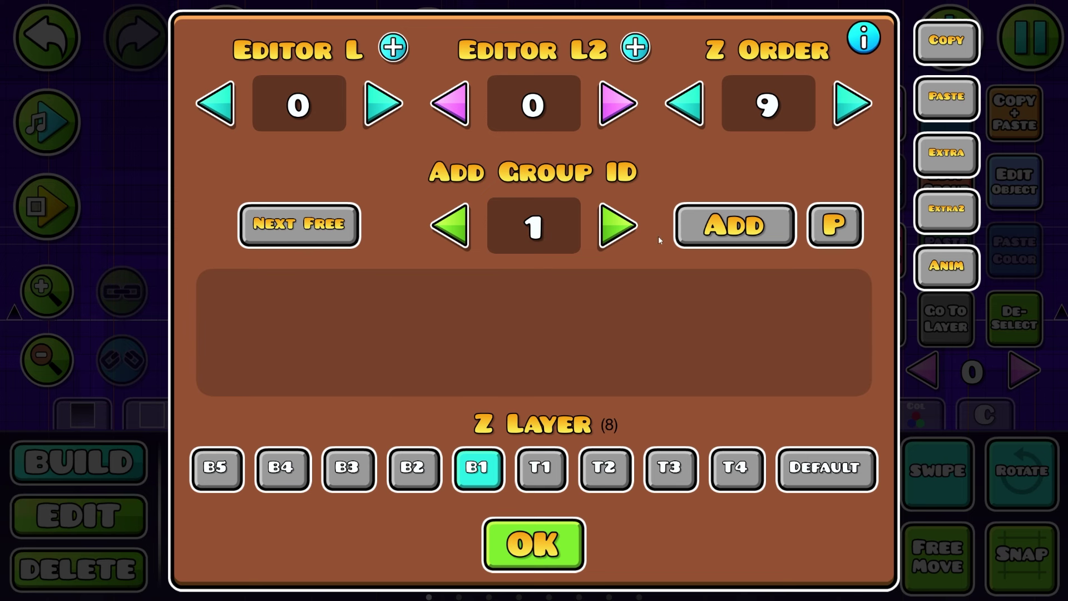
click(723, 226)
click(532, 544)
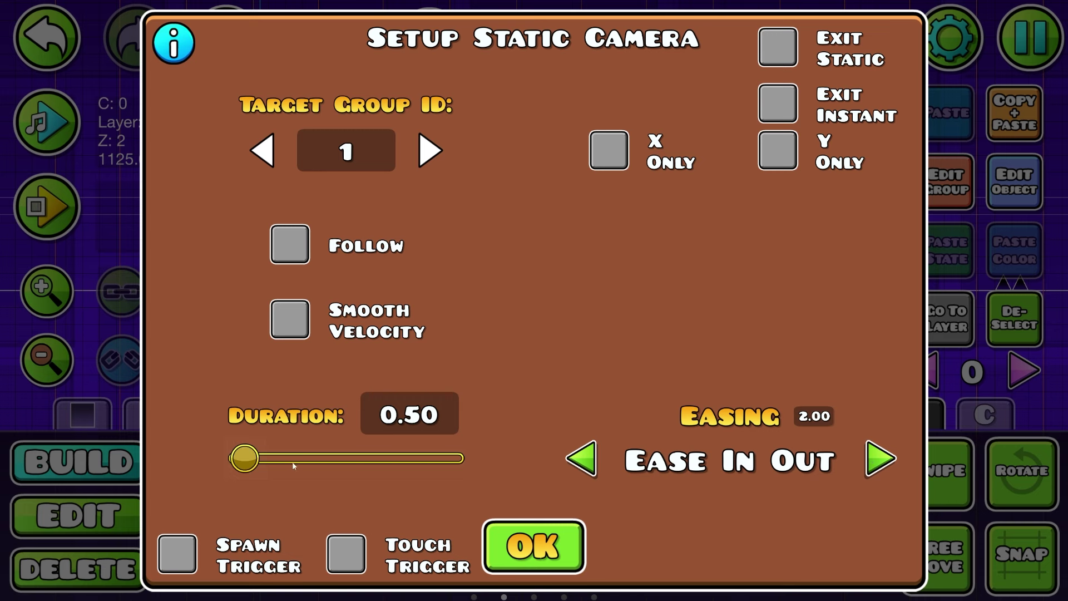
Step: Lengthen the duration of the Static camera trigger that targets group 1 and shift the trigger left
drag(243, 458, 267, 458)
click(533, 546)
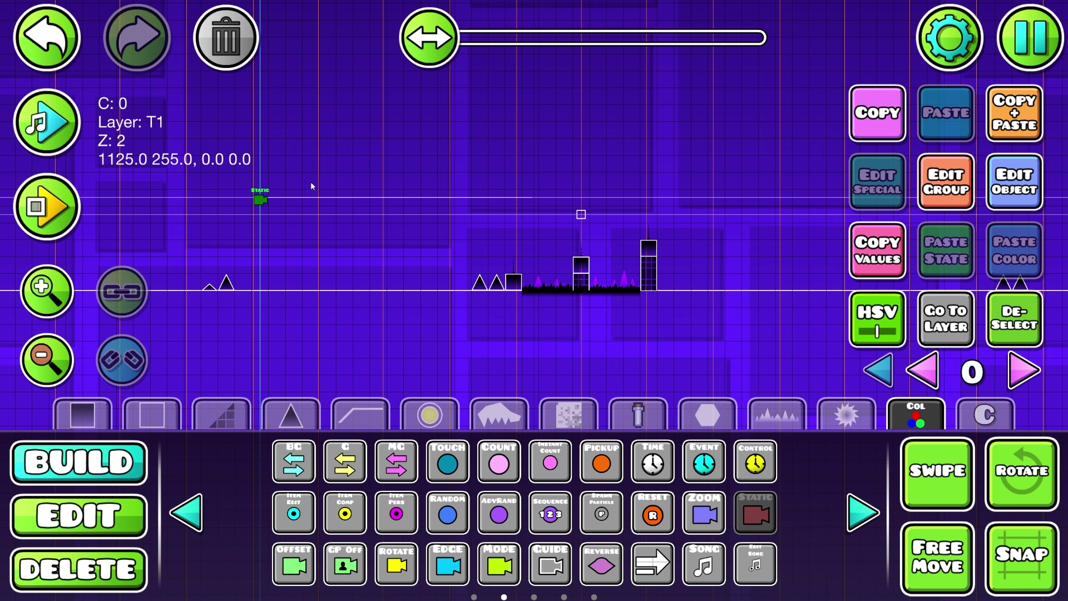
key(a)
key(a)
Step: Playtest the level from the start through the static camera section over the three pillars, and stop the run
click(47, 206)
key(space)
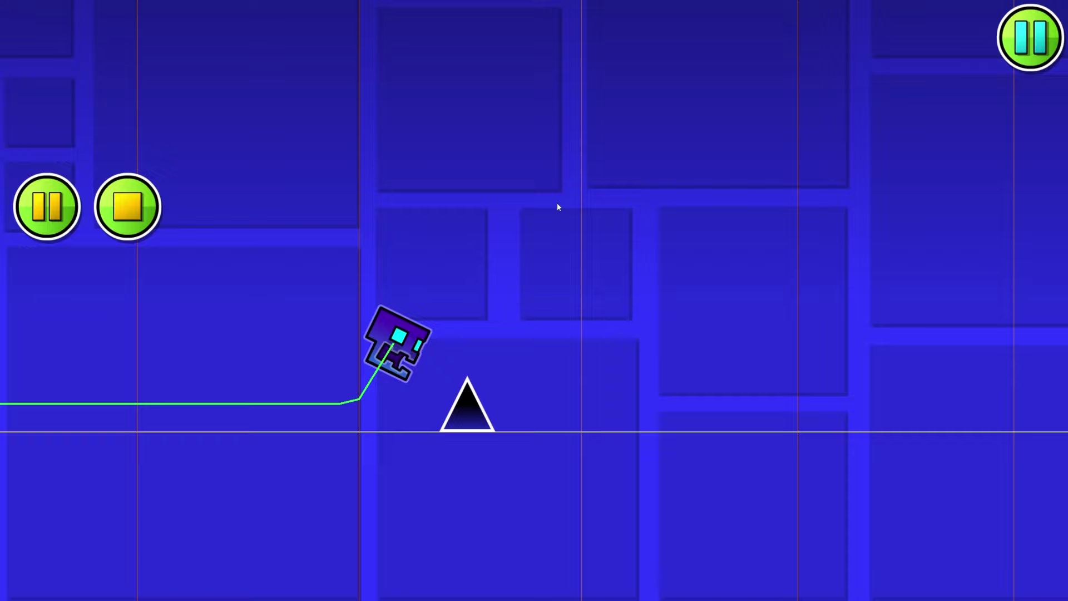
click(558, 207)
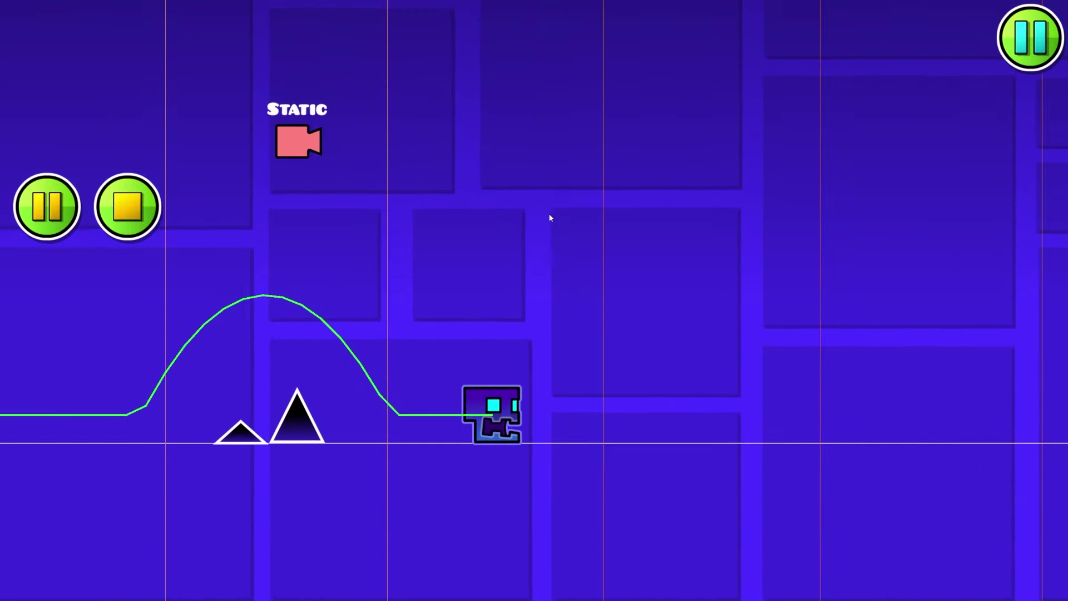
click(523, 233)
click(522, 232)
click(523, 233)
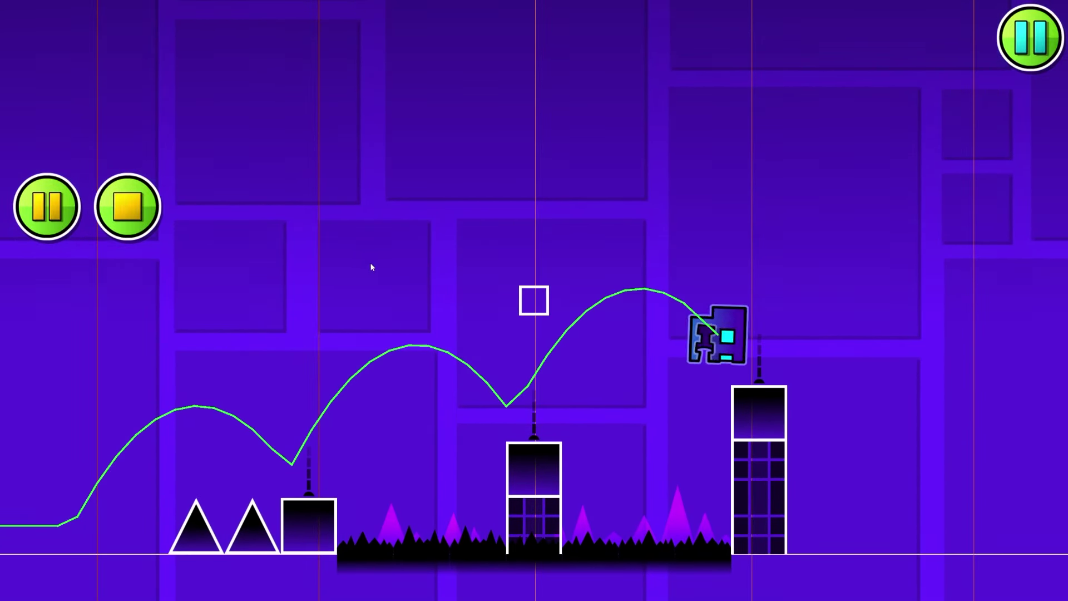
click(151, 209)
Step: Raise the Static camera trigger above its current height and copy it
click(477, 281)
drag(818, 256, 607, 246)
key(w)
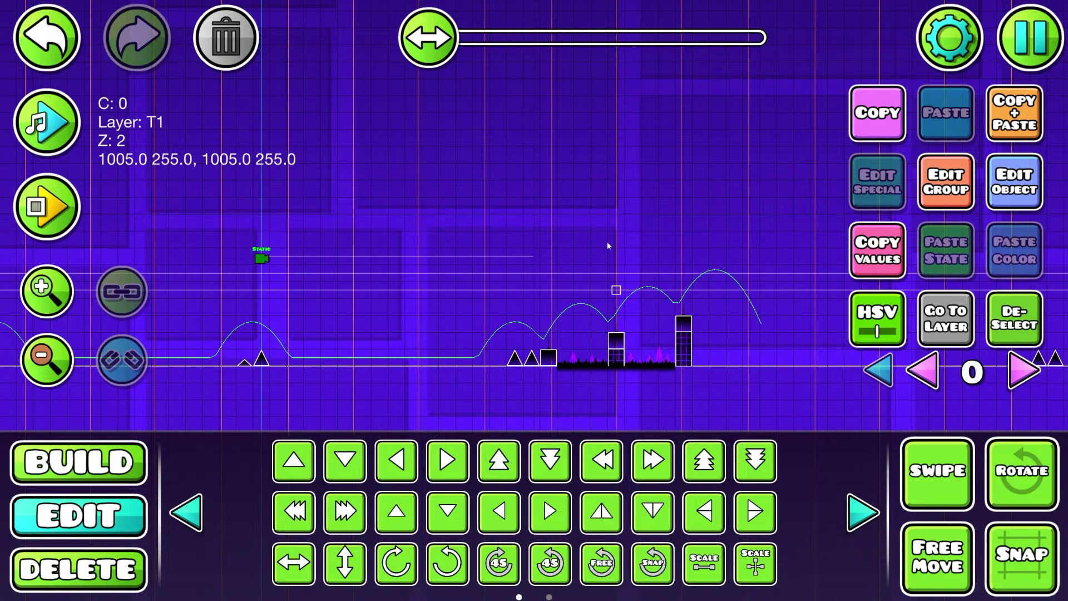
key(w)
click(885, 120)
Step: Add a Zoom trigger above the raised platforms beyond the pillars and set its zoom to 0.725
drag(668, 200, 596, 195)
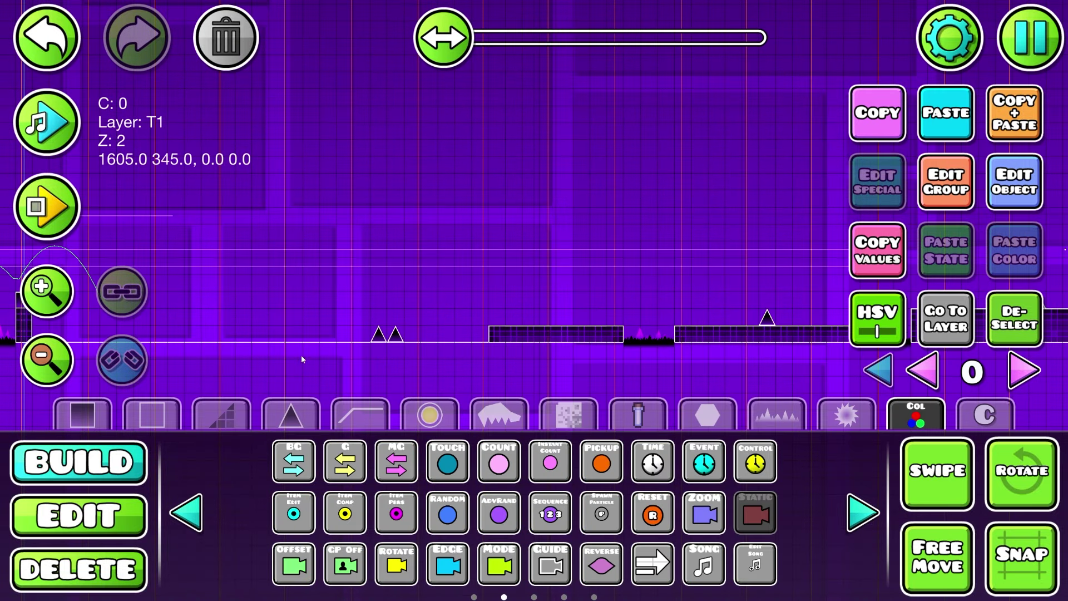
click(689, 514)
drag(285, 239, 606, 257)
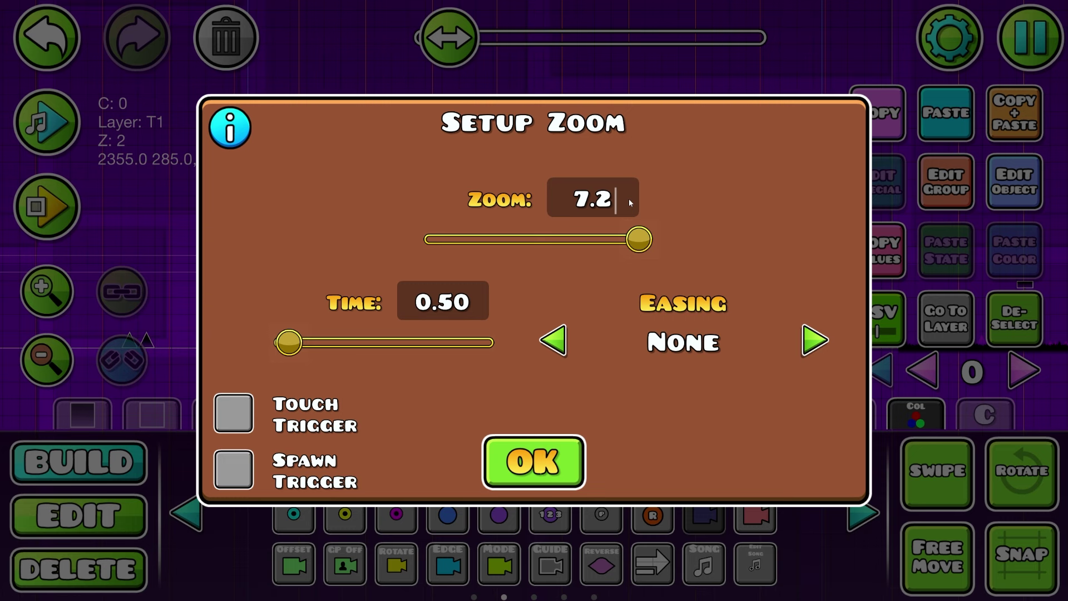
key(BackSpace)
key(BackSpace)
key(BackSpace)
text(0.)
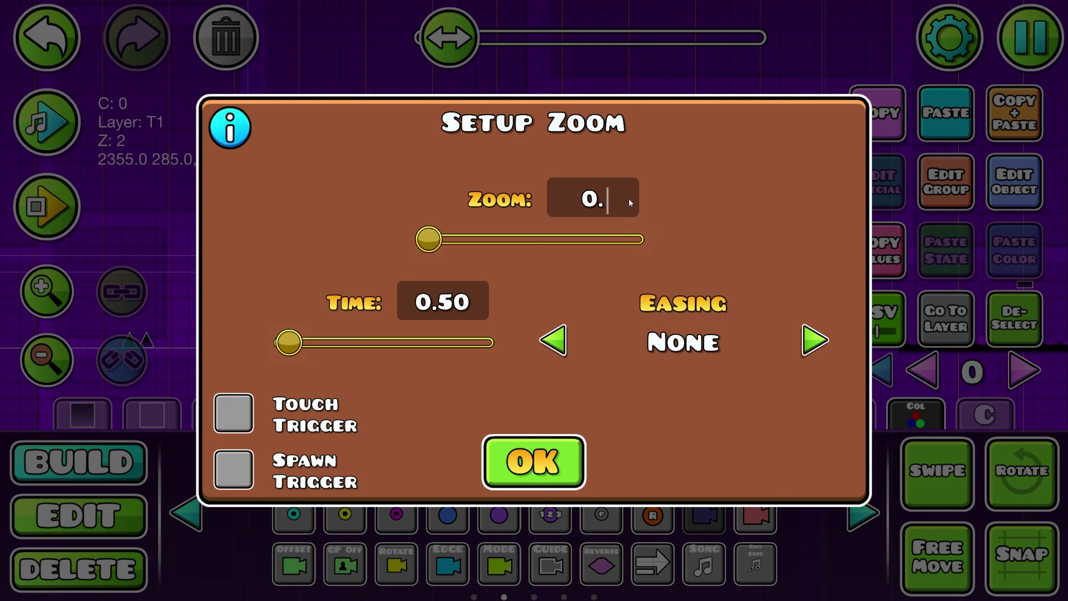
text(7)
key(BackSpace)
text(2)
key(BackSpace)
text(725)
Step: Set the Zoom trigger's easing to Ease In Out and lengthen its time
click(815, 340)
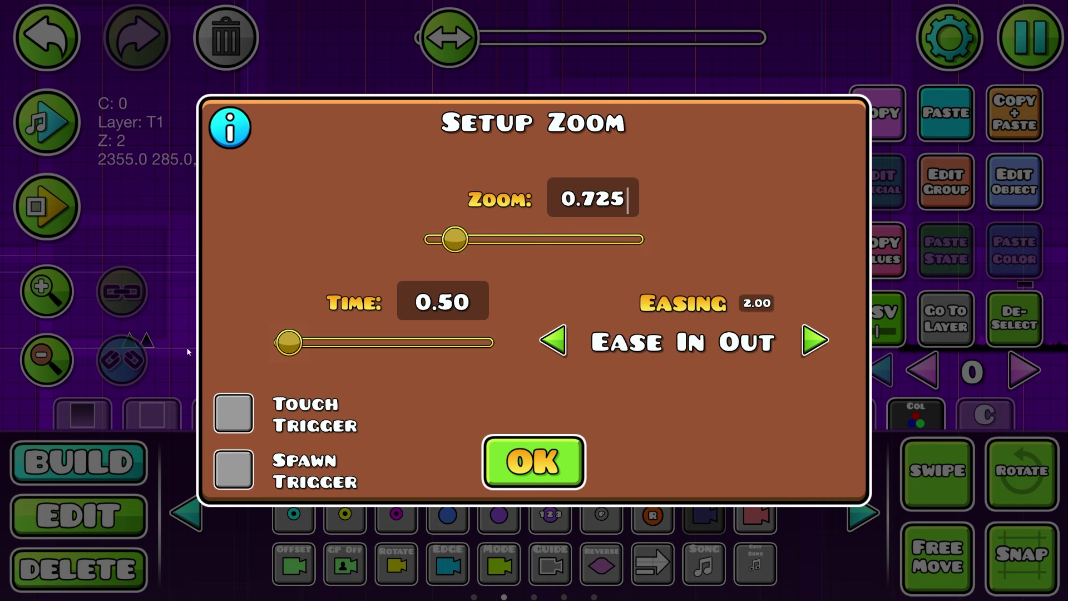
drag(288, 342, 436, 342)
click(533, 462)
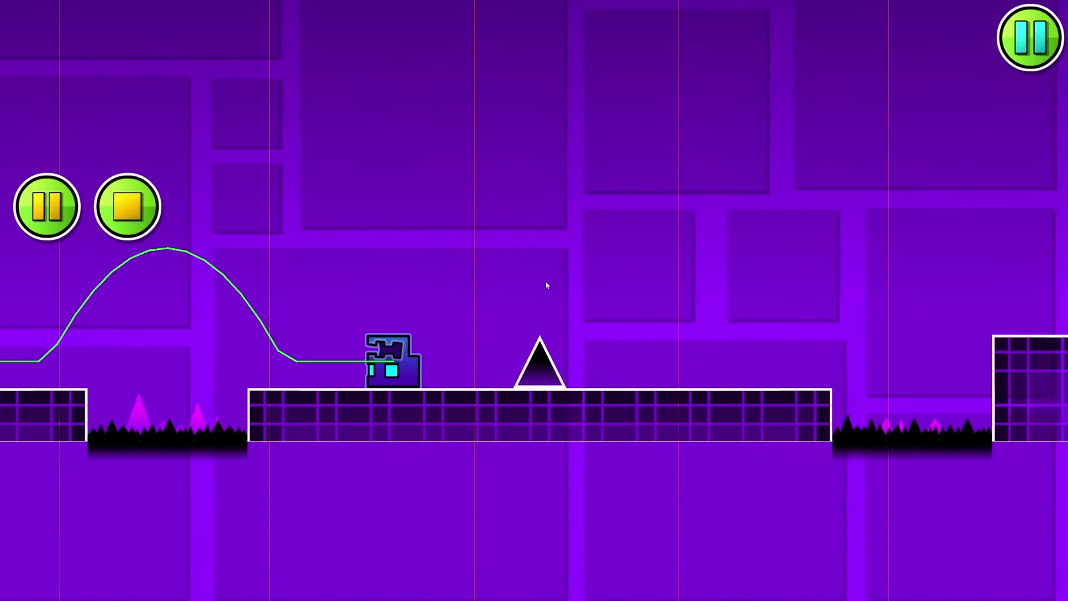
Step: Playtest the level past the Zoom trigger and review the recorded player path over the spikes and floating platforms
click(546, 285)
click(545, 285)
click(546, 285)
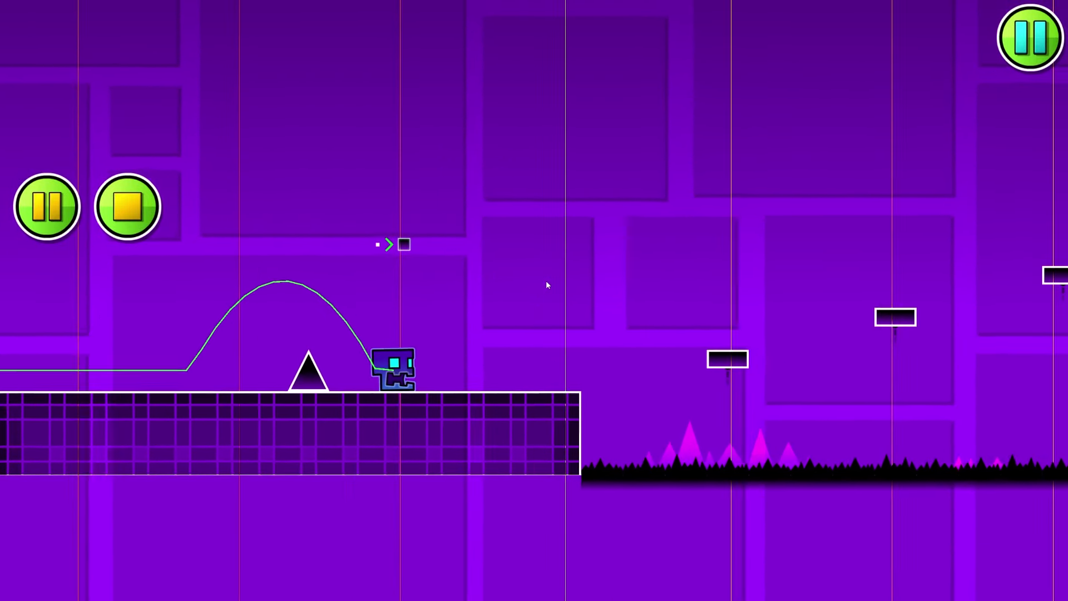
click(546, 284)
click(546, 285)
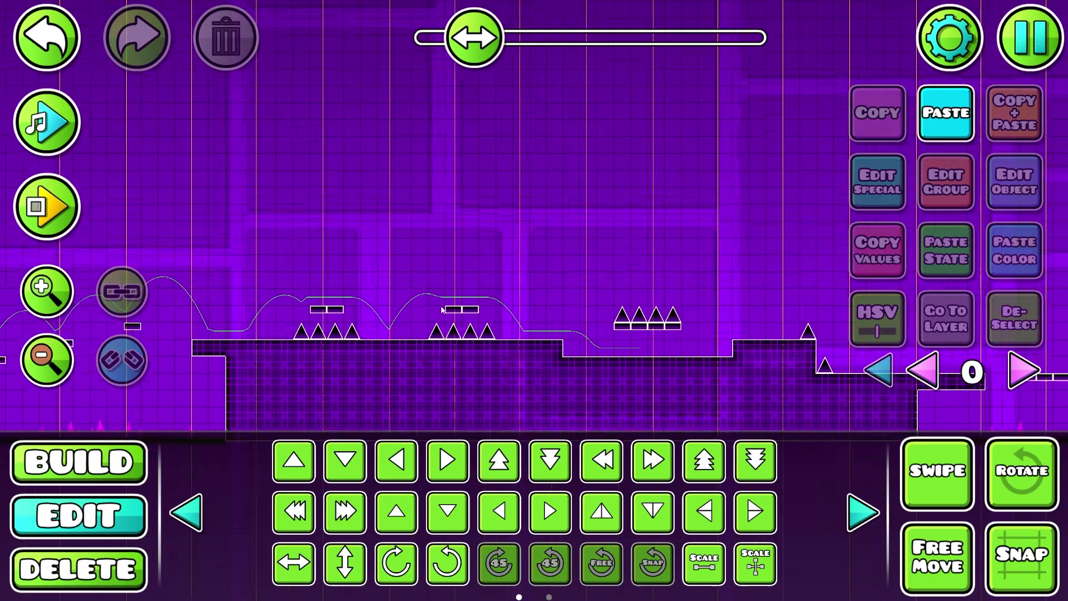
drag(442, 310, 594, 310)
drag(340, 323, 601, 288)
click(82, 468)
drag(537, 310, 420, 314)
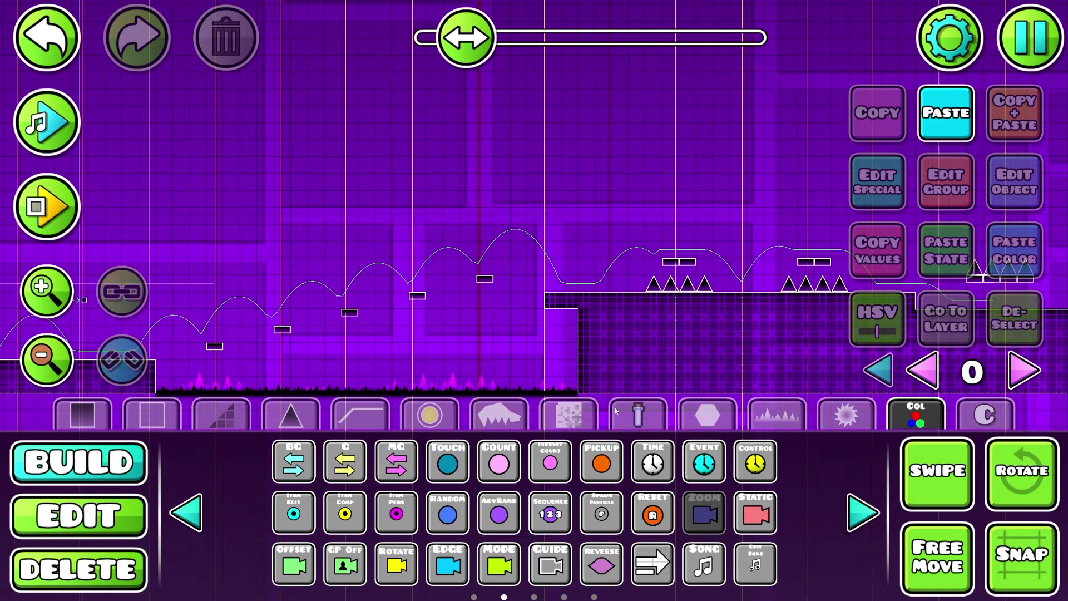
drag(600, 285, 462, 289)
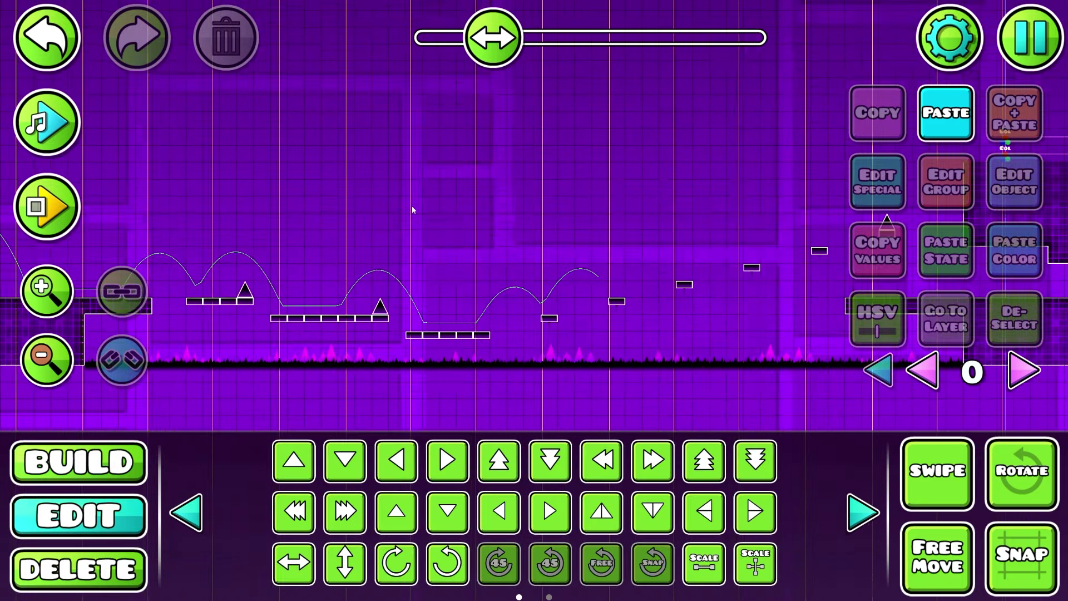
drag(579, 294, 610, 287)
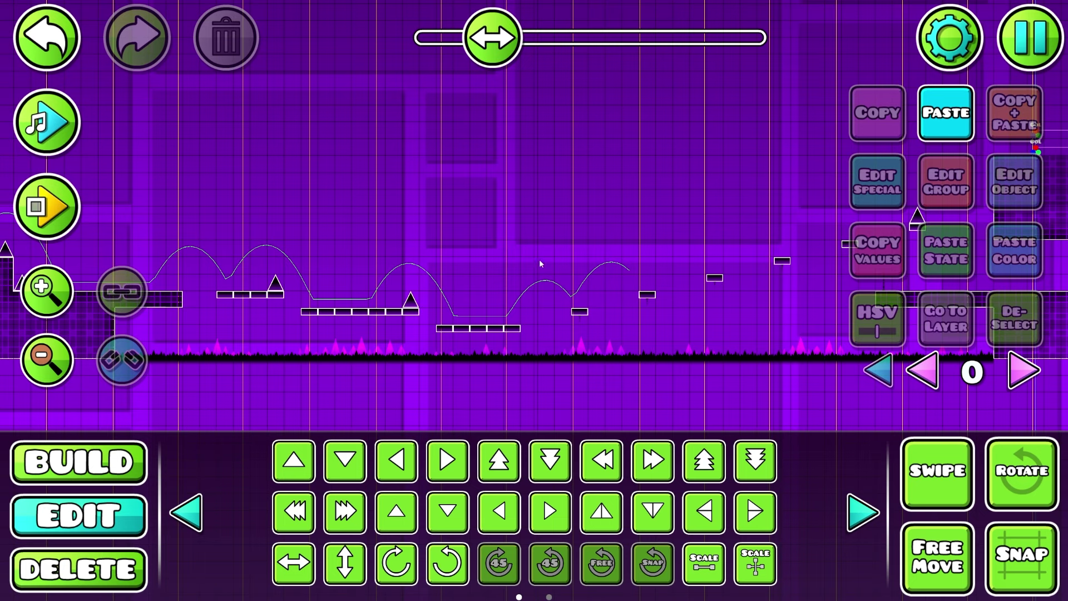
Step: Place a second Zoom trigger high above the floating platforms that precede the walled corridor
click(136, 448)
drag(663, 358, 583, 351)
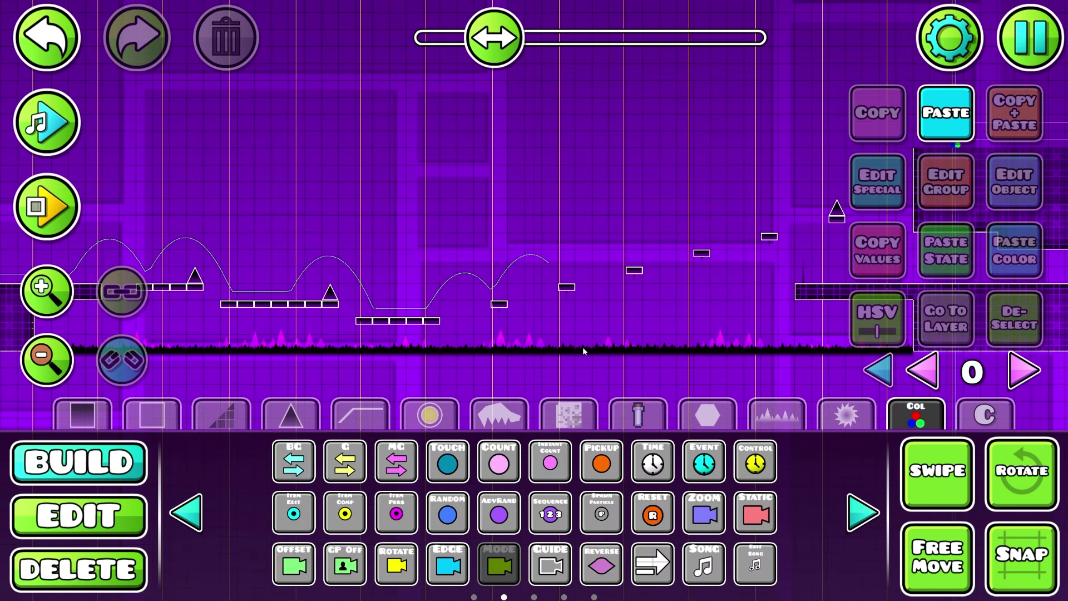
click(692, 519)
click(431, 176)
Step: Set the second Zoom trigger's easing to Ease In Out and lengthen its time
click(1025, 183)
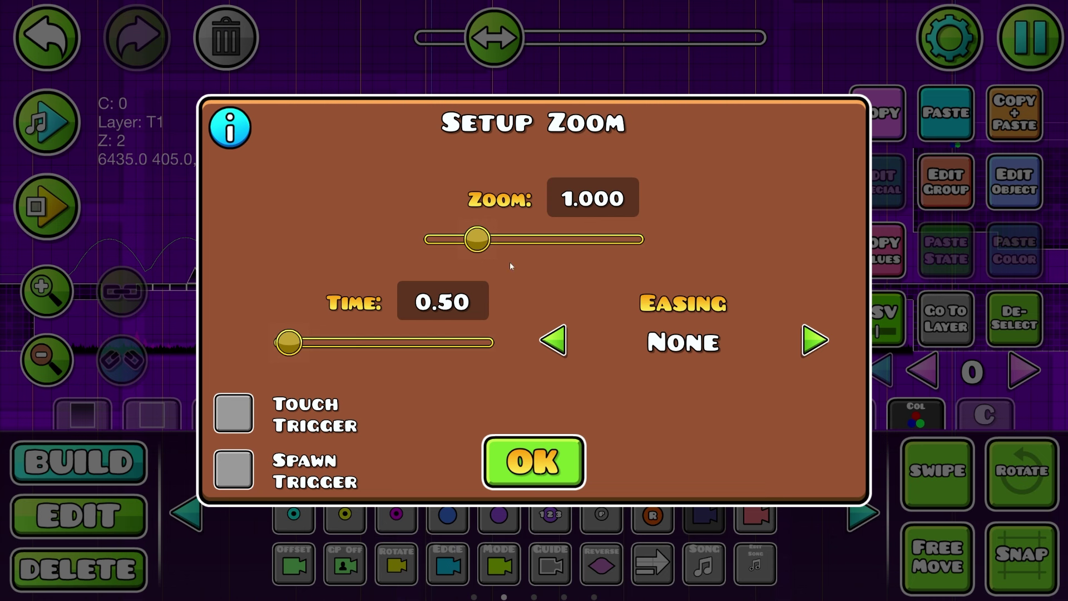
click(815, 339)
click(533, 461)
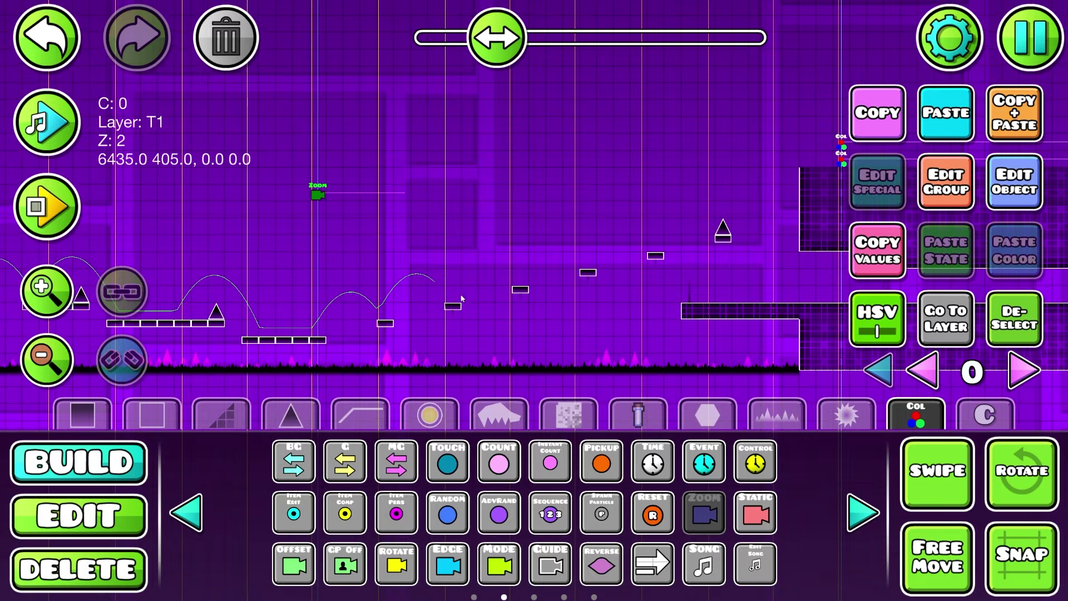
click(1014, 190)
drag(288, 342, 345, 342)
click(531, 460)
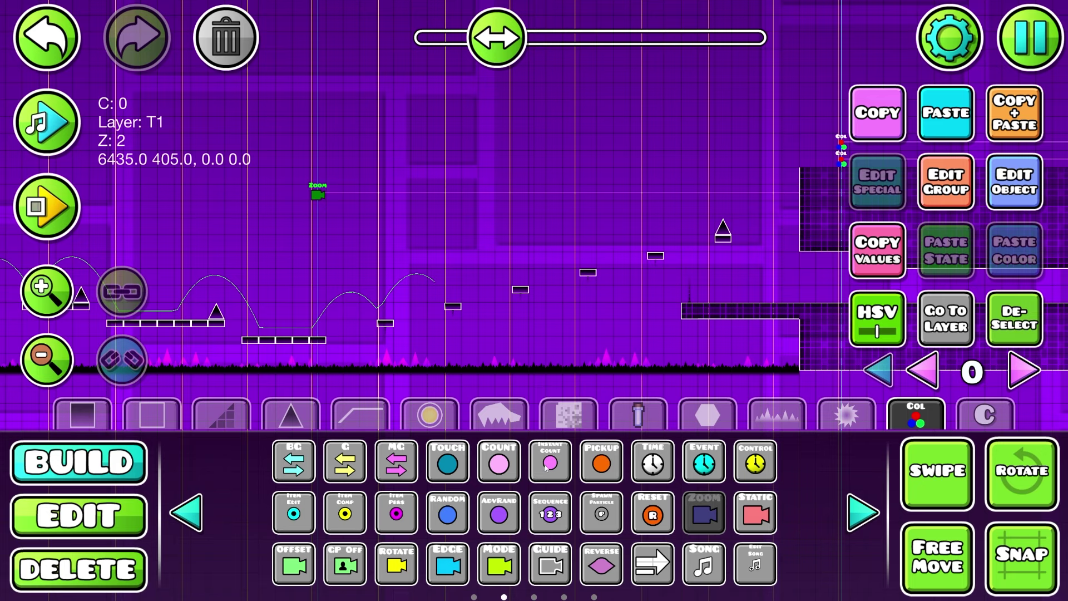
Step: Lower the second Zoom trigger by three grid squares
drag(604, 313, 380, 319)
key(s)
key(s)
key(s)
key(s)
key(s)
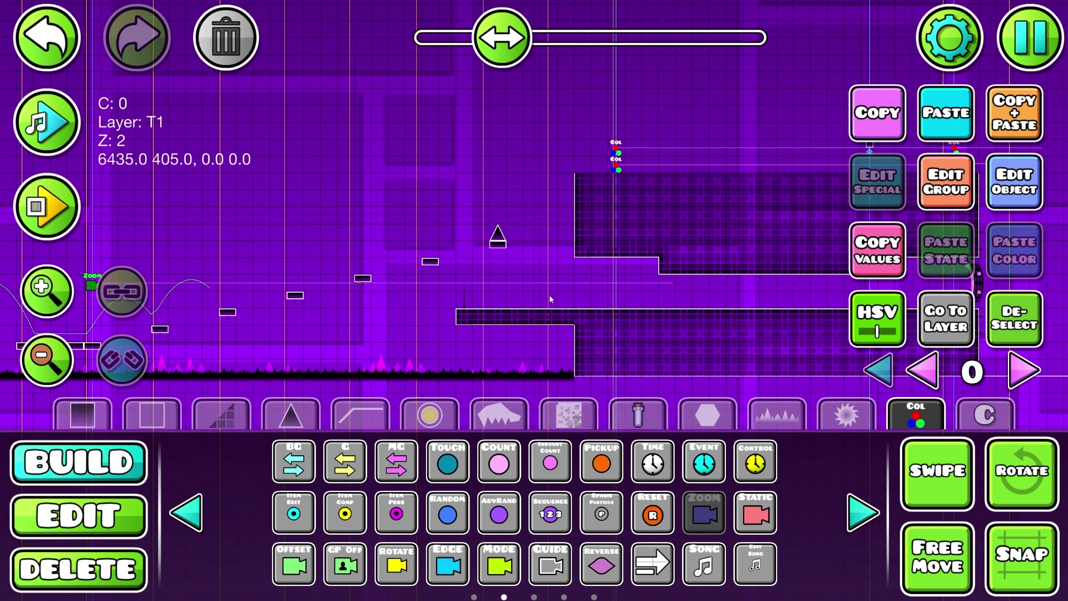
key(w)
key(w)
Step: Playtest the level through the walled corridor and review the recorded path up to and past the portal
drag(276, 278, 603, 182)
key(Return)
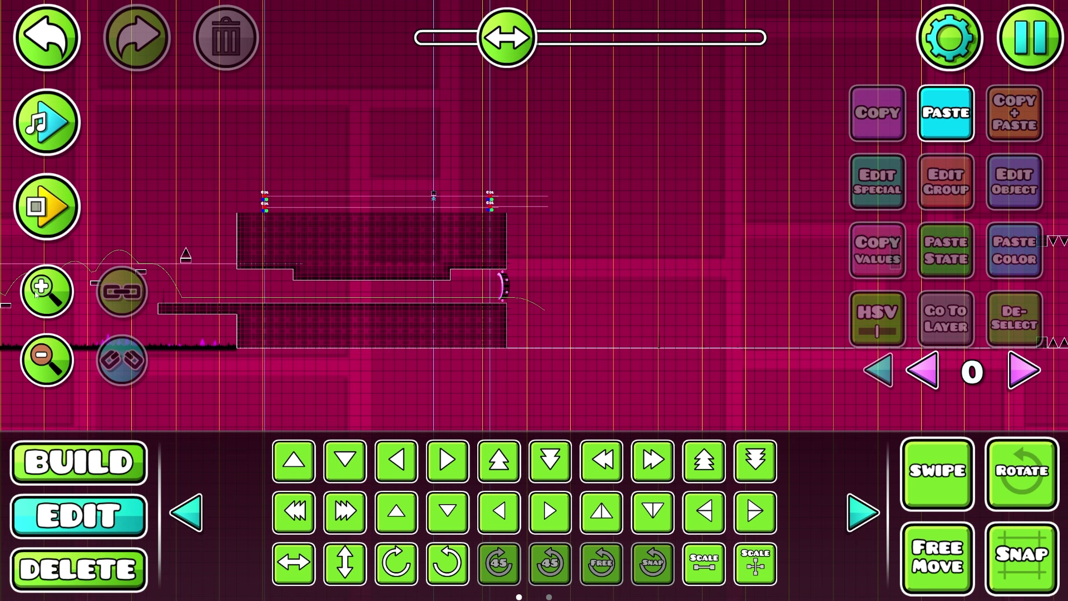
click(44, 301)
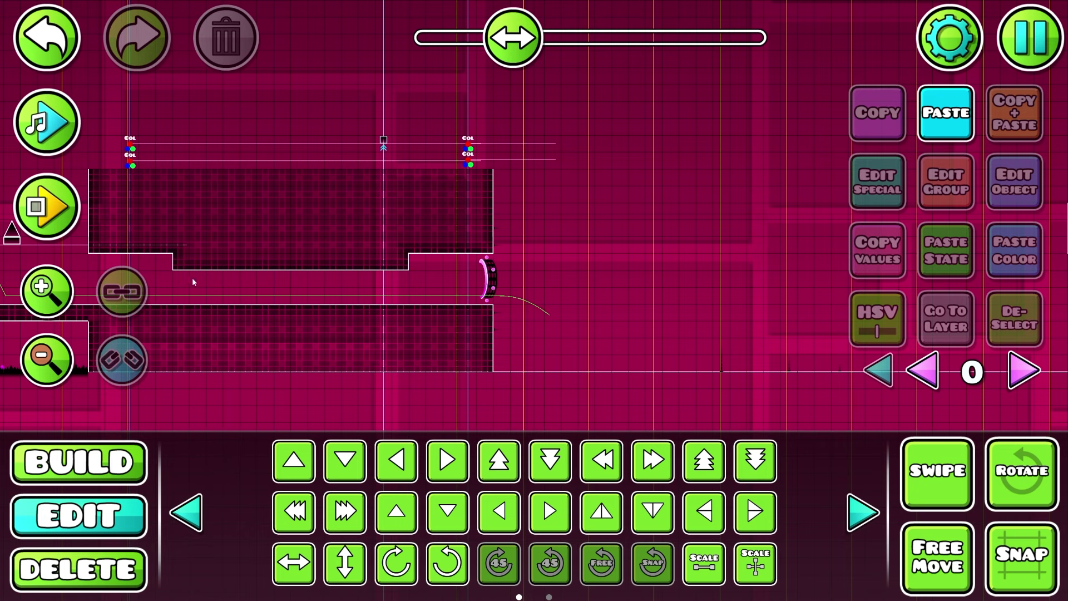
drag(319, 277, 588, 267)
drag(697, 264, 567, 263)
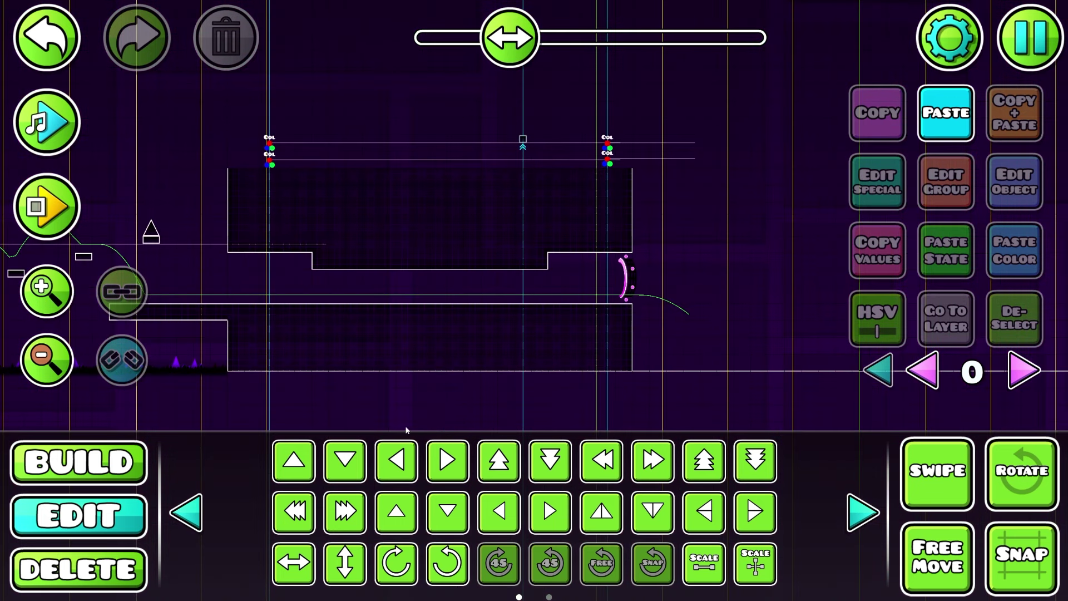
Step: Place Sepia triggers above both ends of the walled corridor, then set the end trigger's target to 0.00 and edit its fade time
click(47, 477)
drag(579, 349, 648, 354)
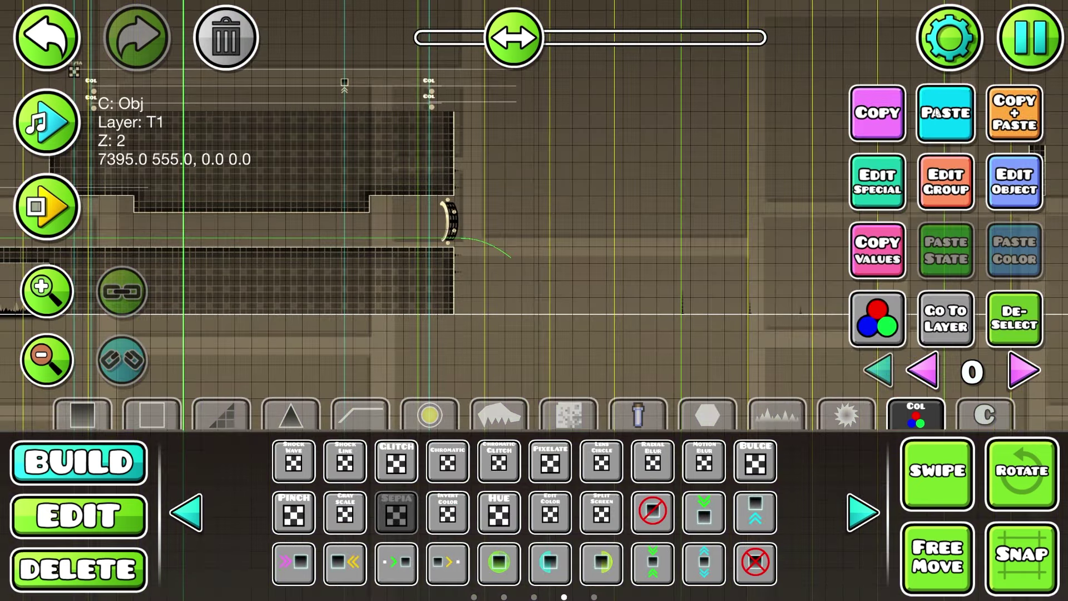
click(1014, 182)
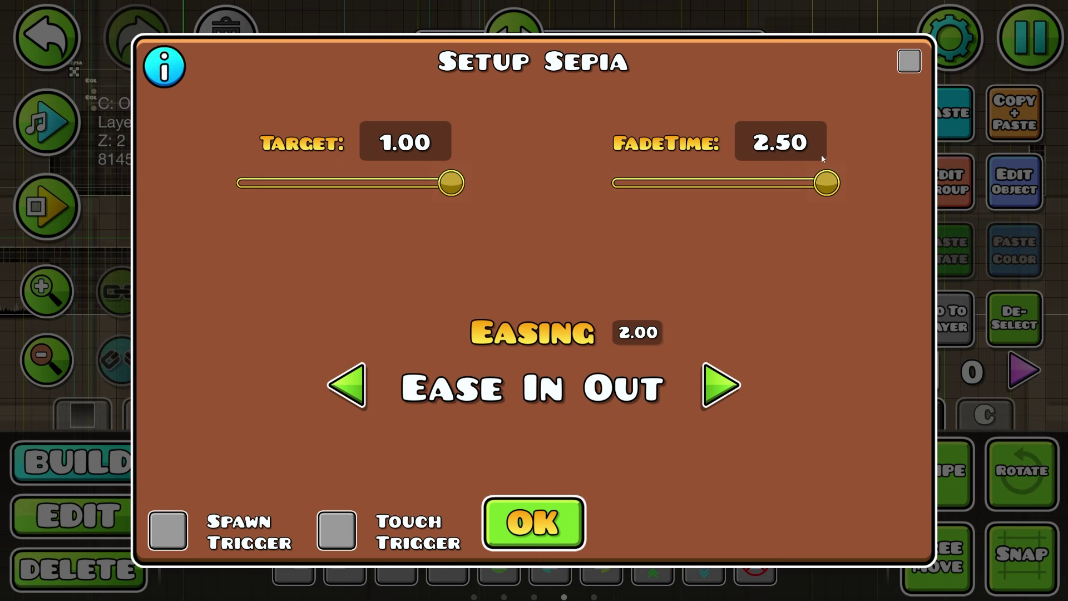
drag(451, 183, 241, 183)
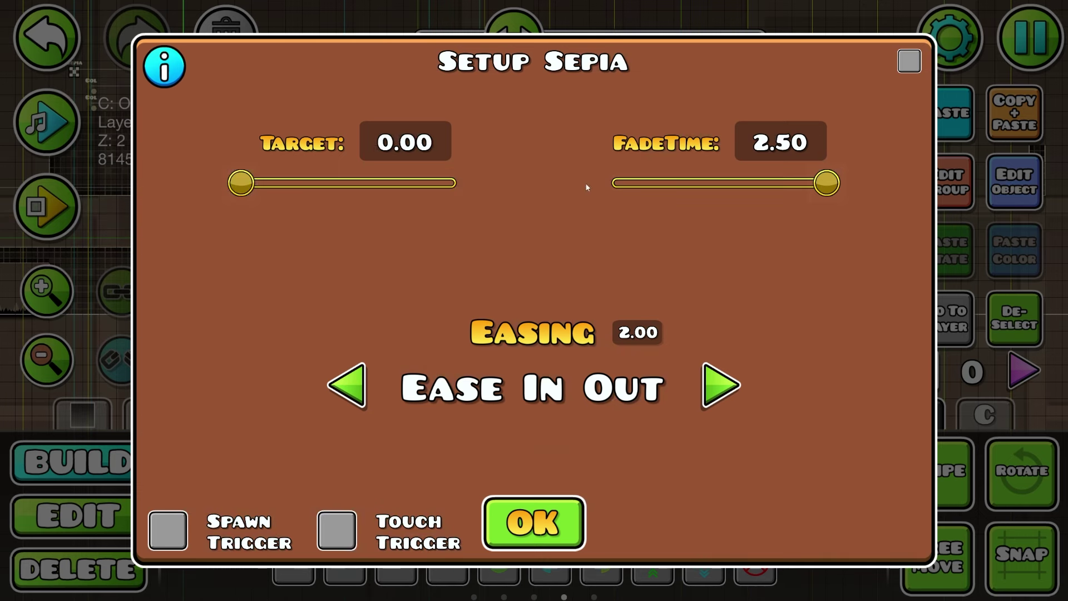
click(788, 142)
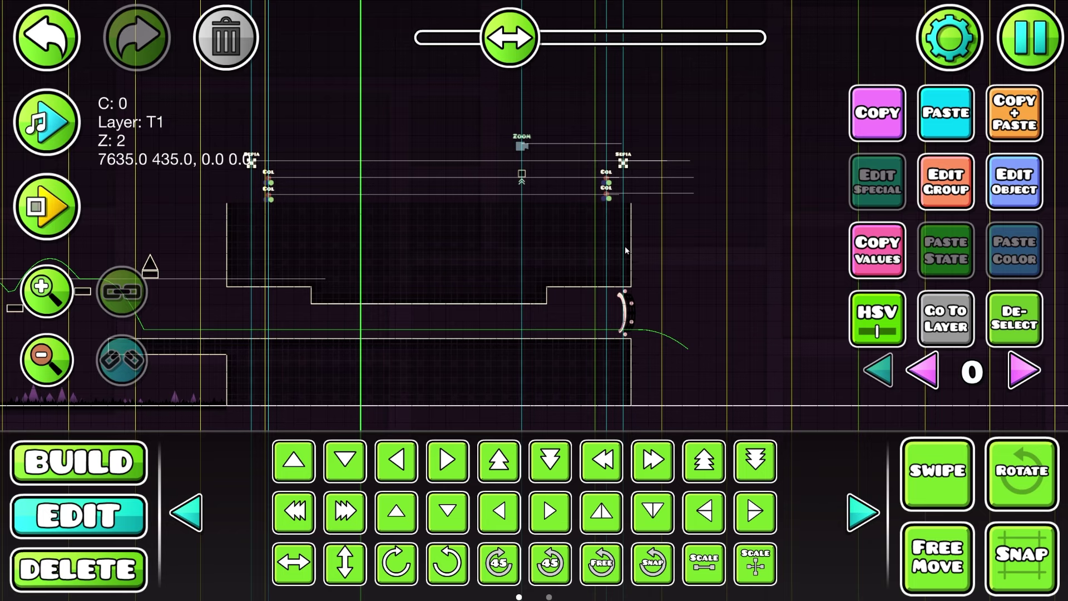
Step: Duplicate the corridor's Zoom trigger and move the copy above the Sepia trigger at the corridor's end
drag(595, 251, 432, 272)
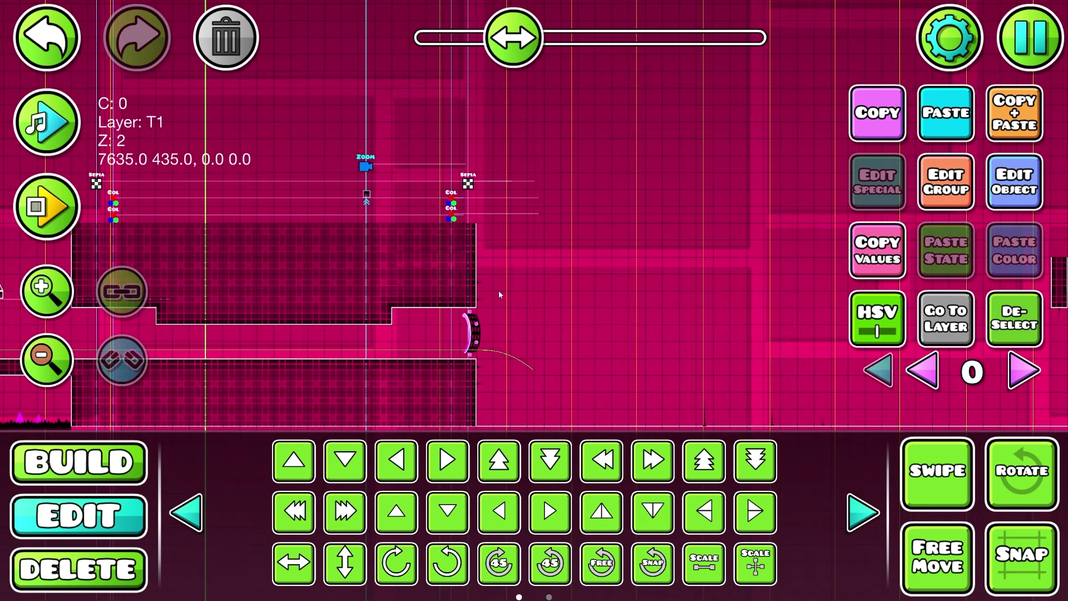
key(shift+a)
key(shift+a)
key(shift+a)
click(1014, 112)
key(d)
key(d)
Step: Set the copied Zoom trigger's zoom to 1.0 and playtest the exit through the portal
click(1015, 182)
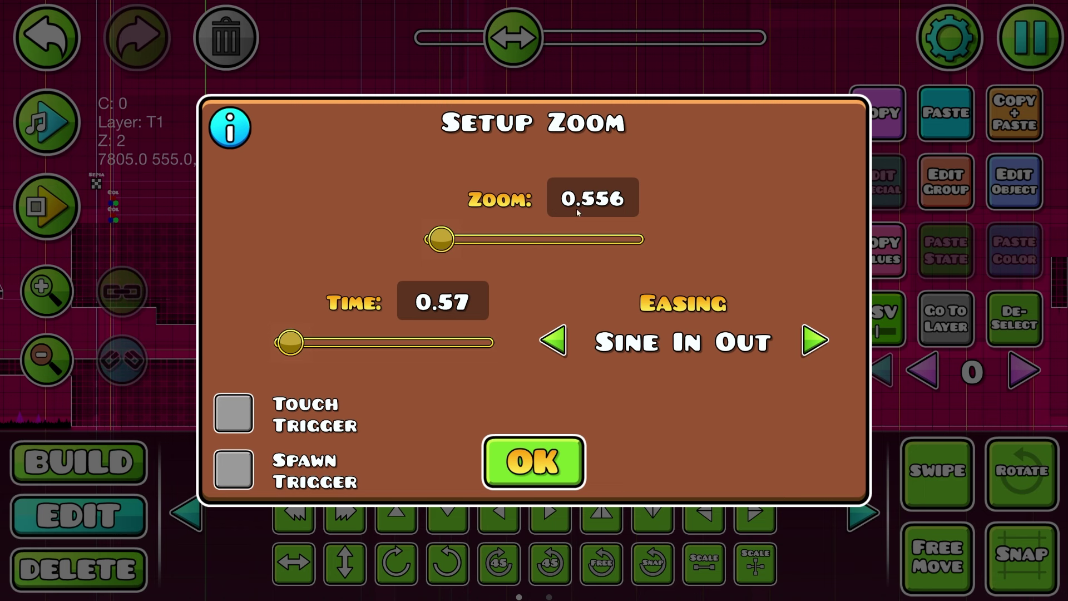
key(BackSpace)
key(BackSpace)
key(BackSpace)
key(BackSpace)
key(BackSpace)
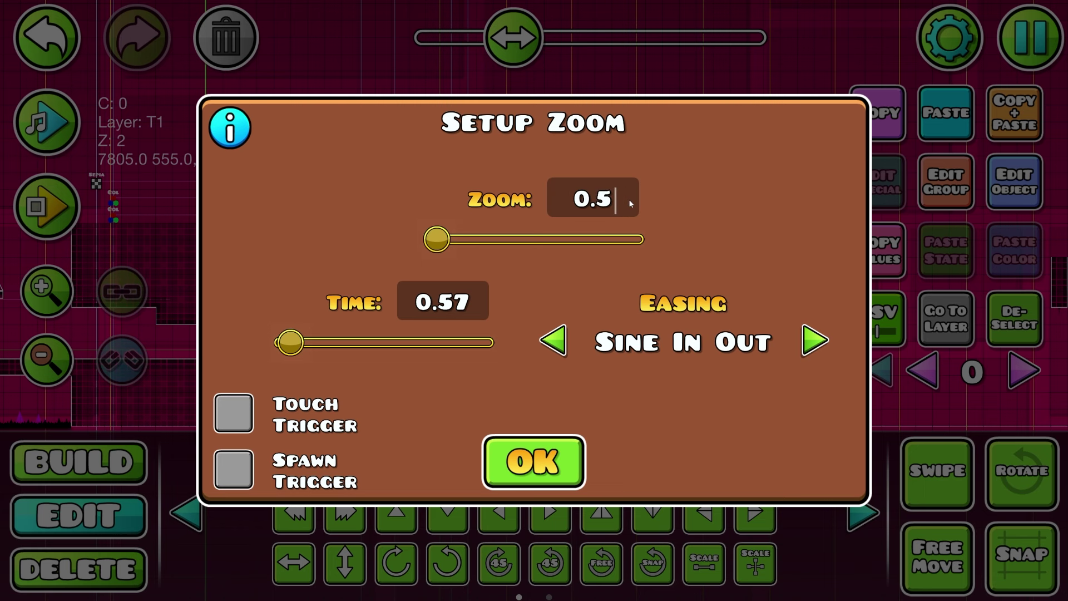
text(1.0)
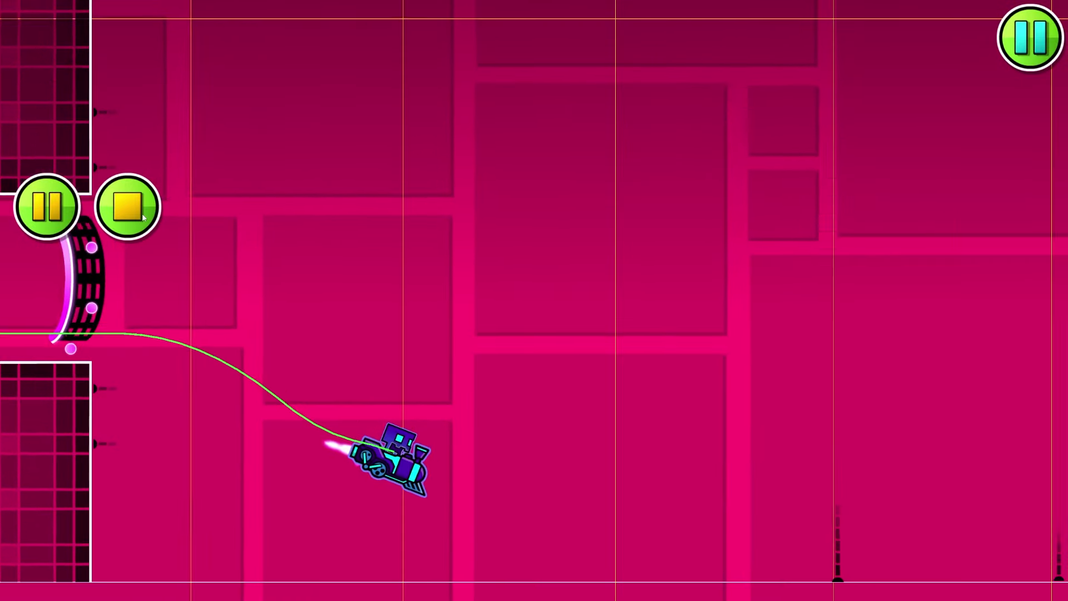
click(142, 217)
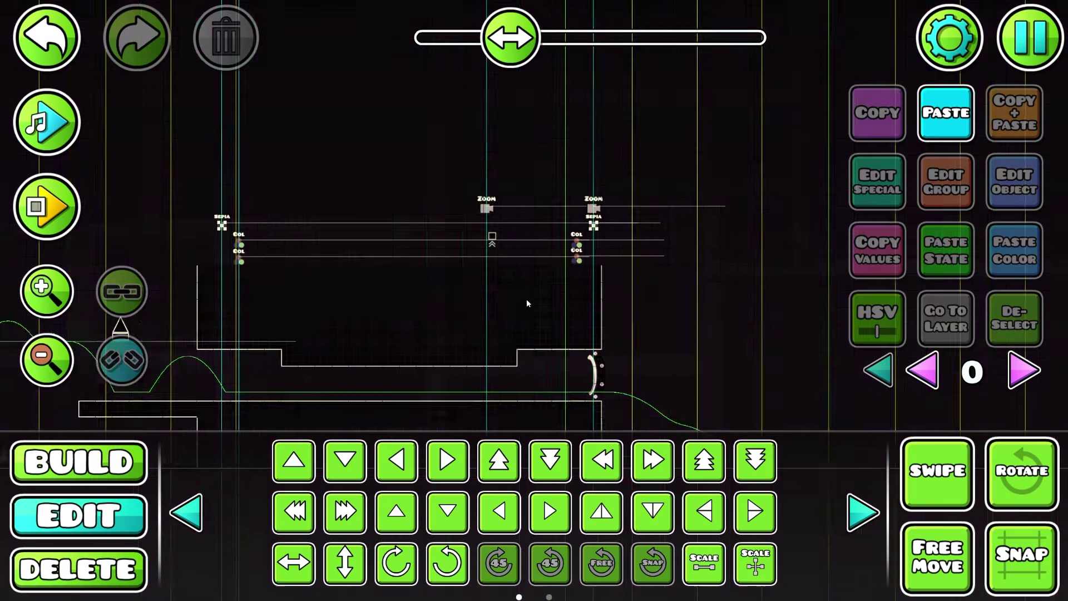
Step: Raise the zoom value of the Zoom trigger above the middle of the corridor and playtest past the portal
drag(526, 299, 560, 309)
click(520, 216)
click(1027, 171)
drag(441, 239, 608, 239)
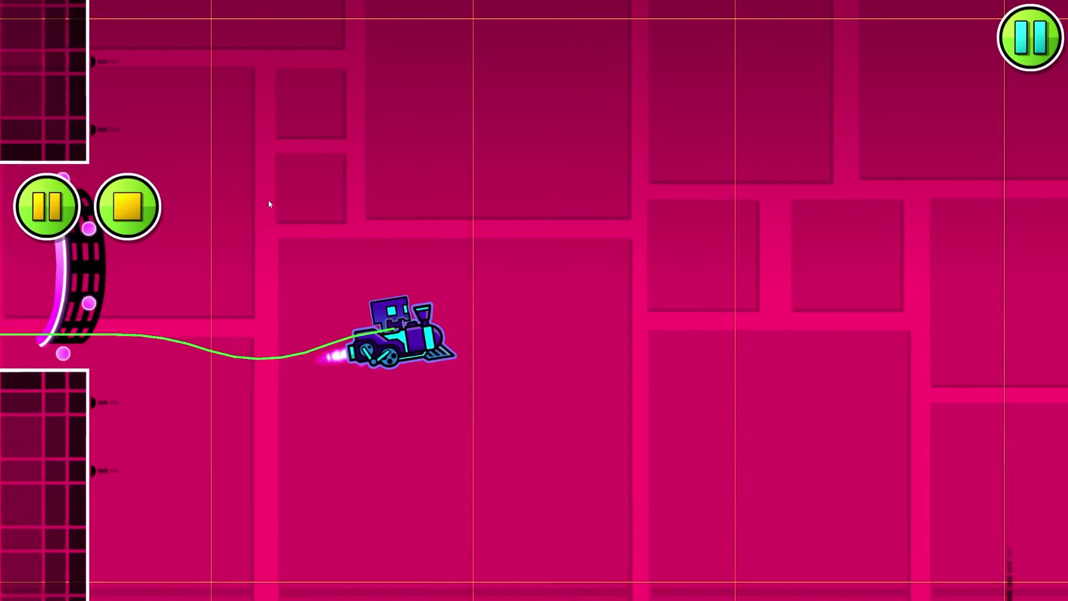
click(143, 210)
drag(144, 210, 210, 210)
Step: Place a Shock Wave shader trigger just past the portal at the corridor's exit
click(78, 462)
scroll(534, 300, up, 1)
click(863, 512)
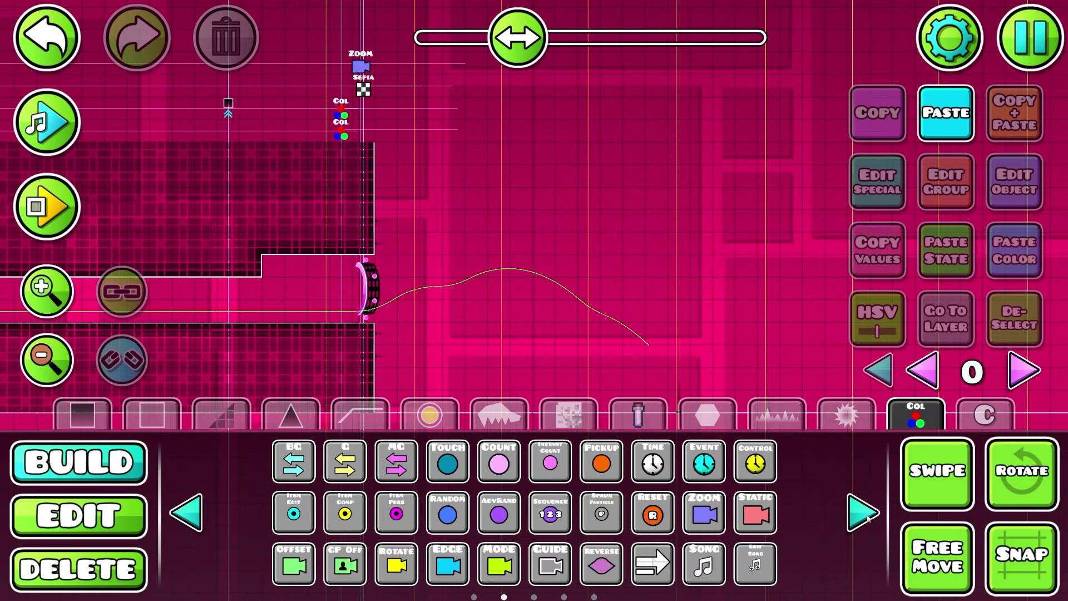
click(865, 514)
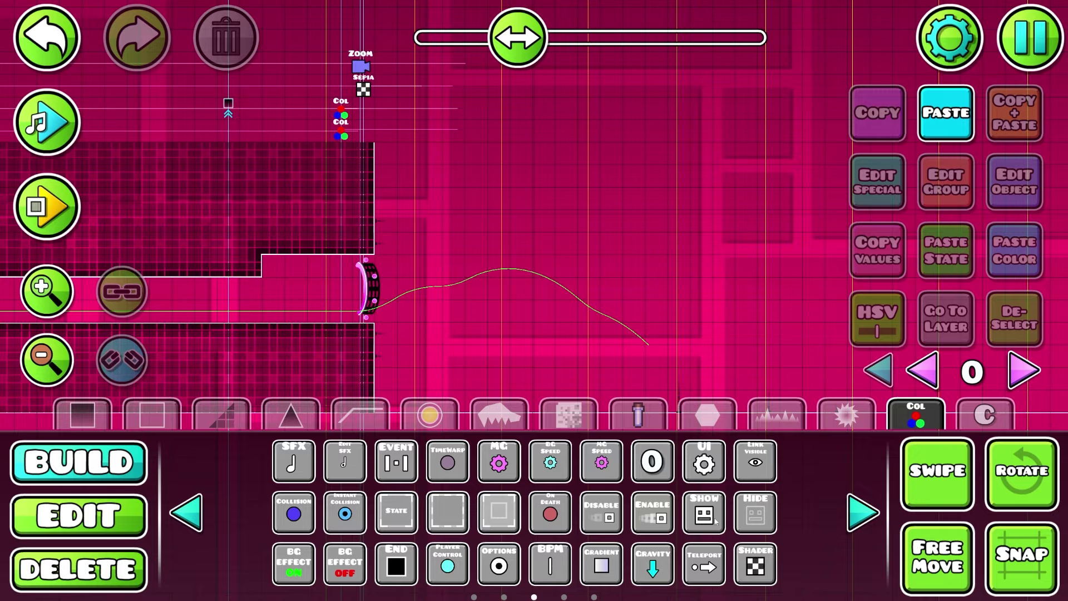
click(857, 510)
click(293, 461)
click(485, 257)
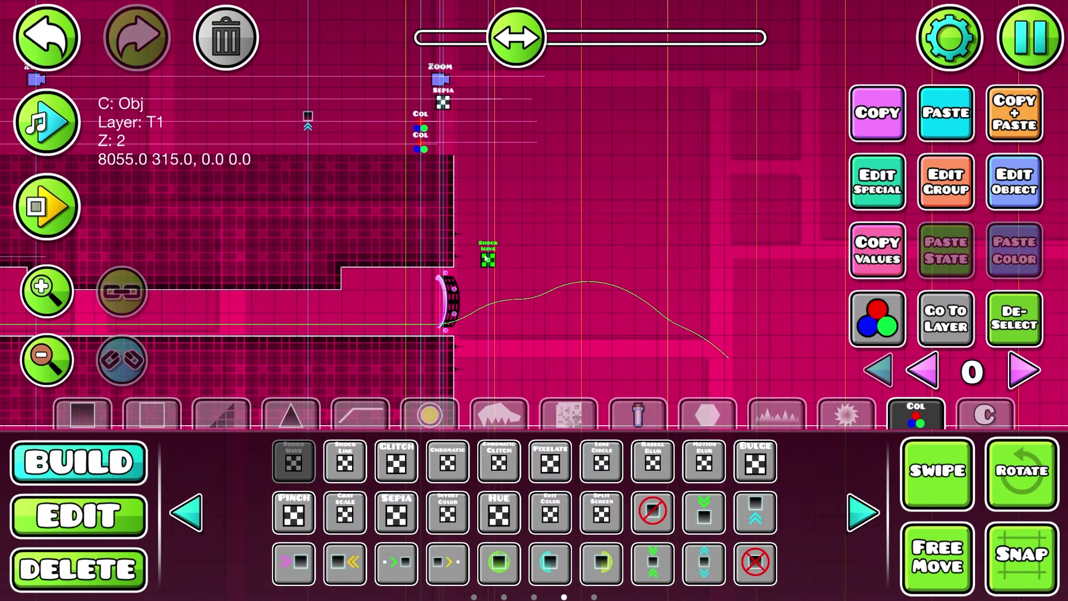
Step: Reposition the Shock Wave trigger high above the corridor's end, near the Zoom trigger, and open its settings
key(d)
drag(639, 262, 462, 272)
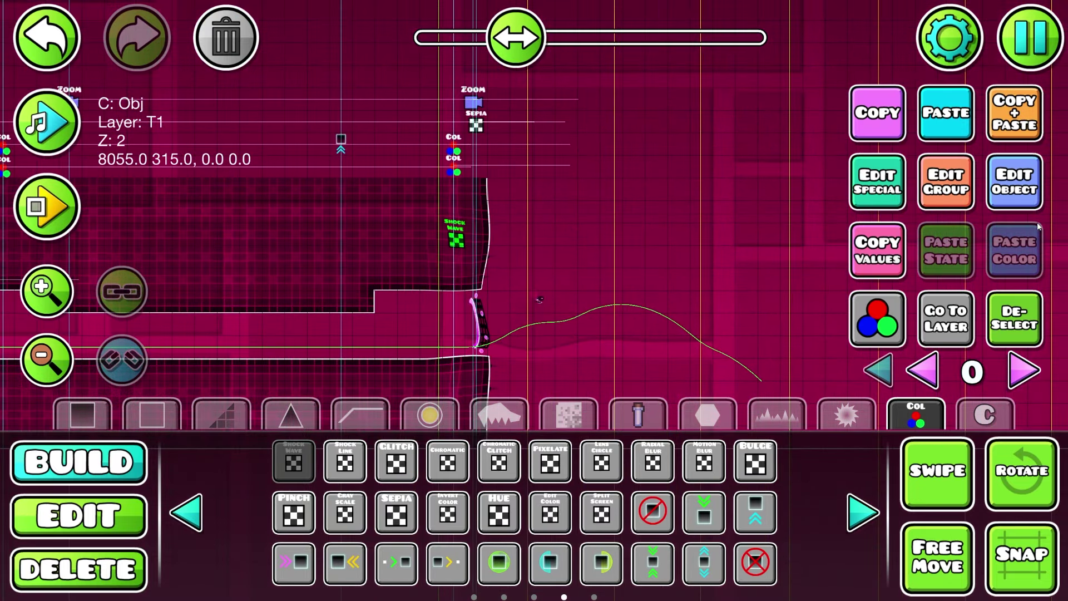
click(1014, 182)
key(Escape)
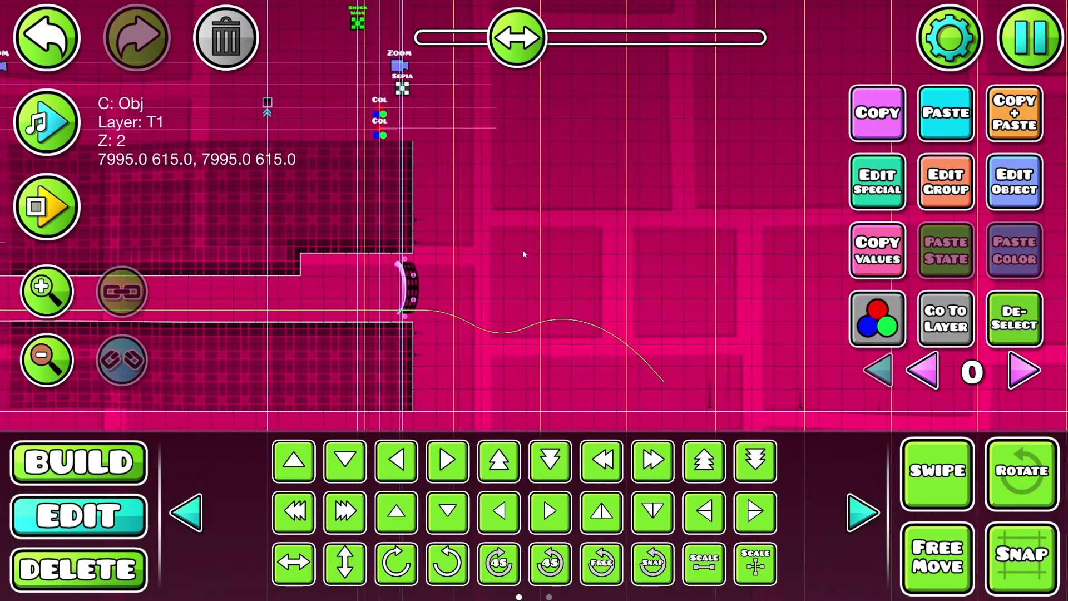
drag(522, 249, 500, 249)
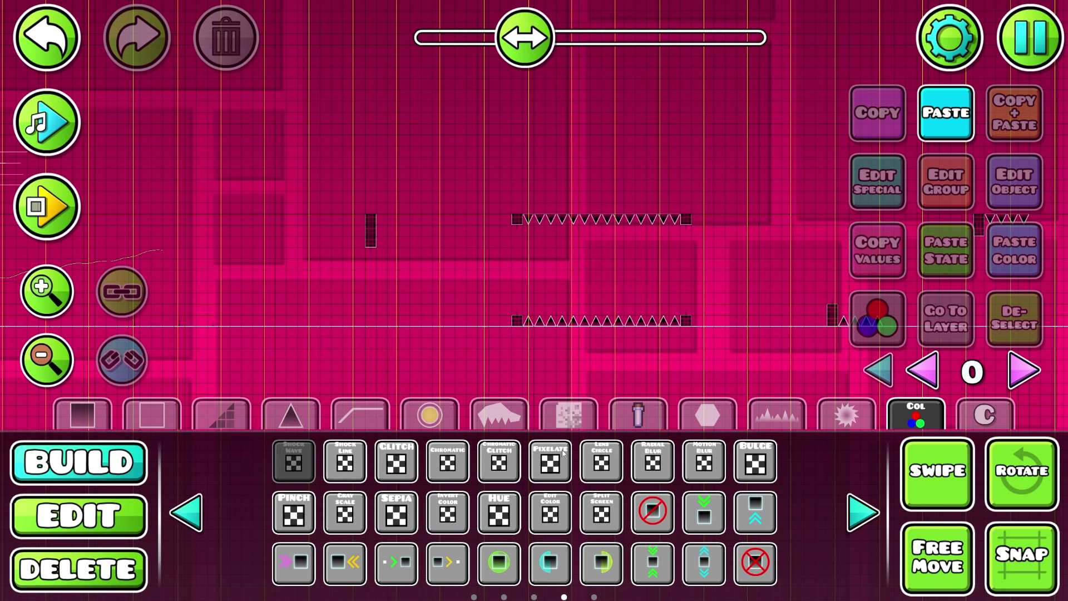
Step: Place a hollow square outline midway between the two blocks that start the facing spike rows
click(711, 418)
click(448, 460)
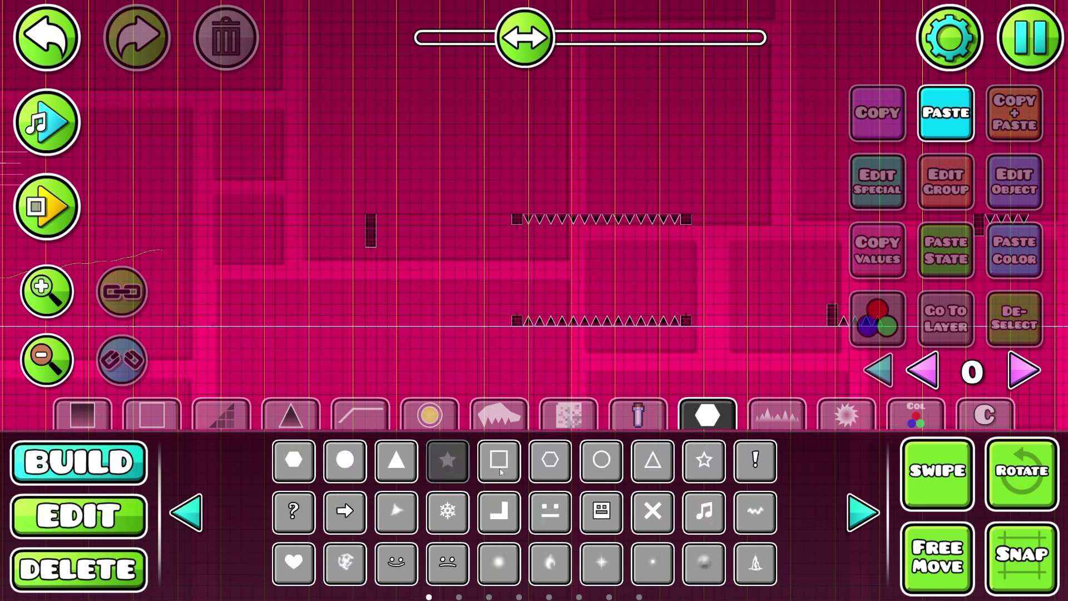
click(499, 460)
click(560, 286)
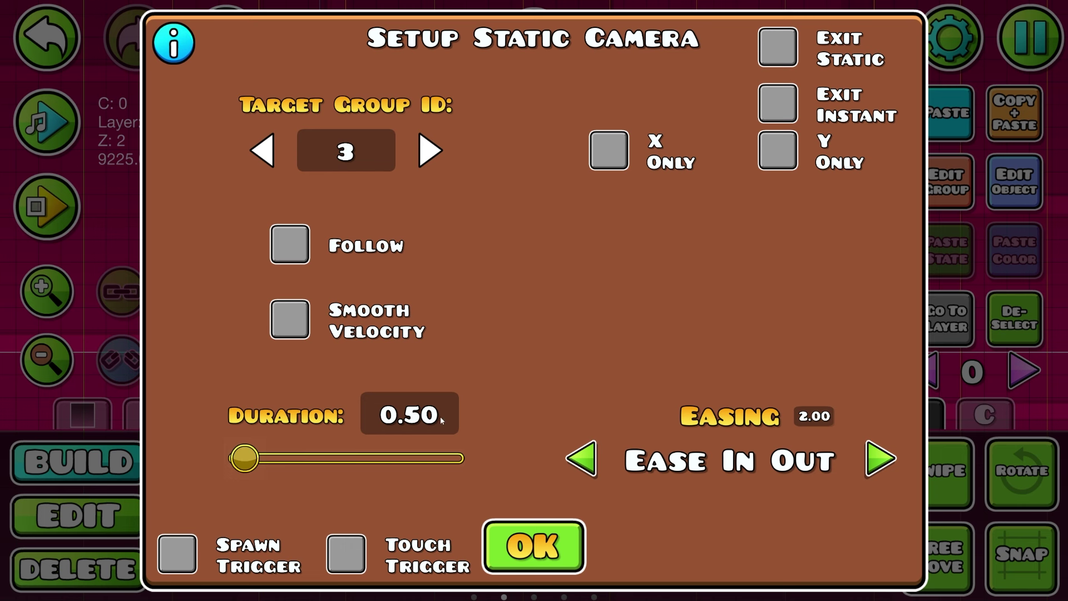
Step: Set the duration of the Static camera trigger before the spike rows to 0.85
key(BackSpace)
key(BackSpace)
text(55)
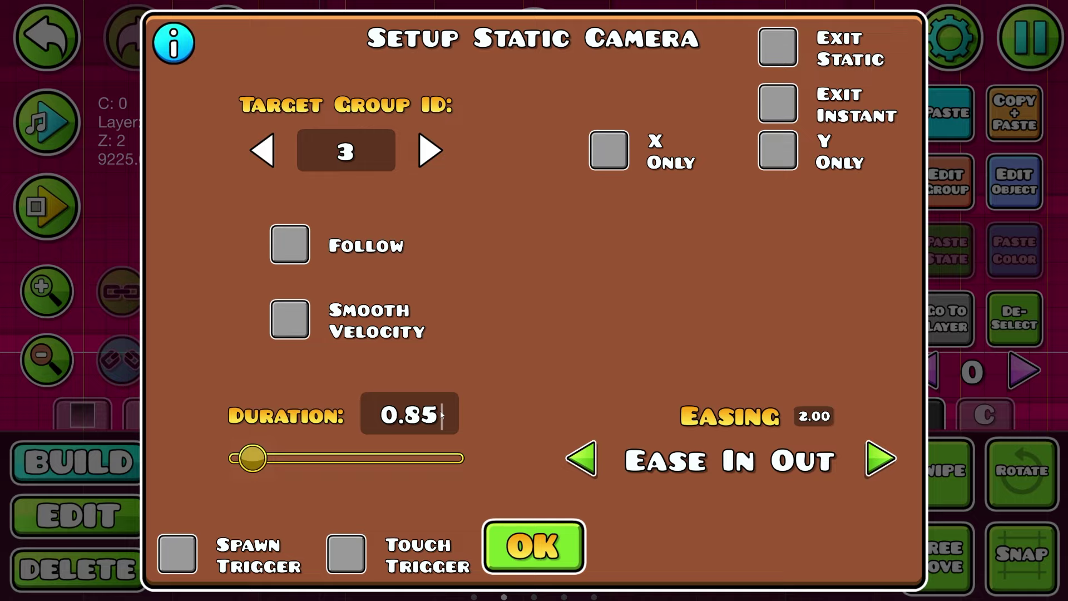
click(533, 546)
Step: Place a Gameplay Offset trigger directly above the Static trigger and open its settings
click(287, 545)
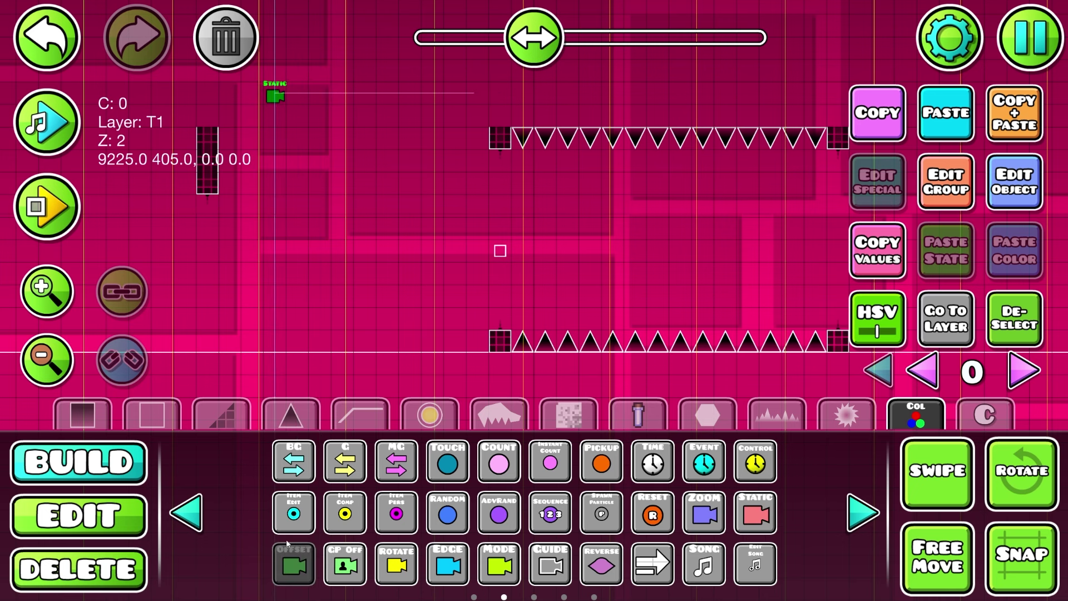
click(345, 567)
click(274, 74)
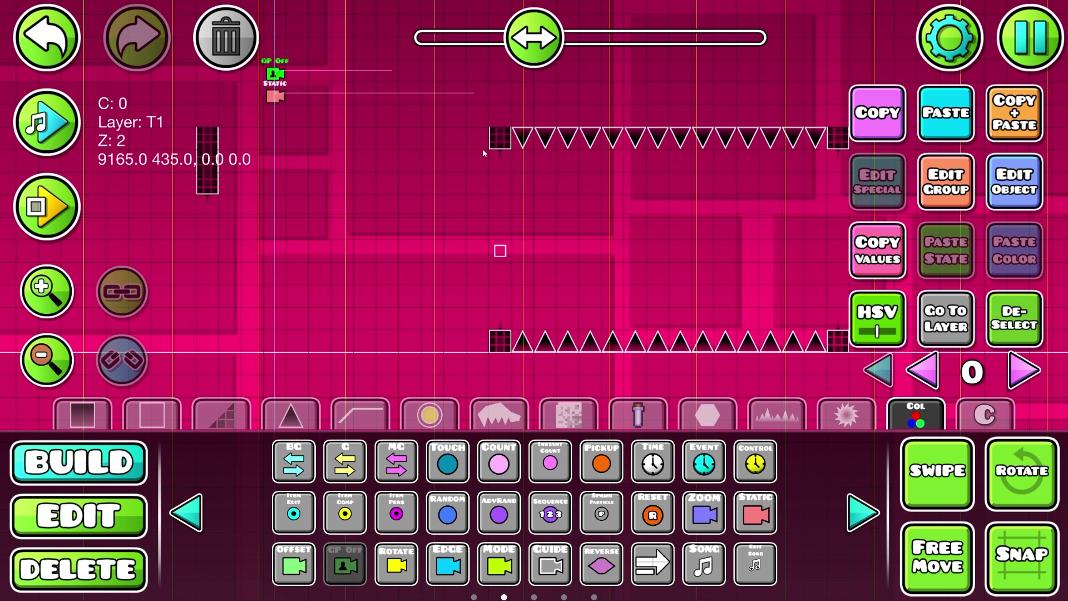
click(1013, 192)
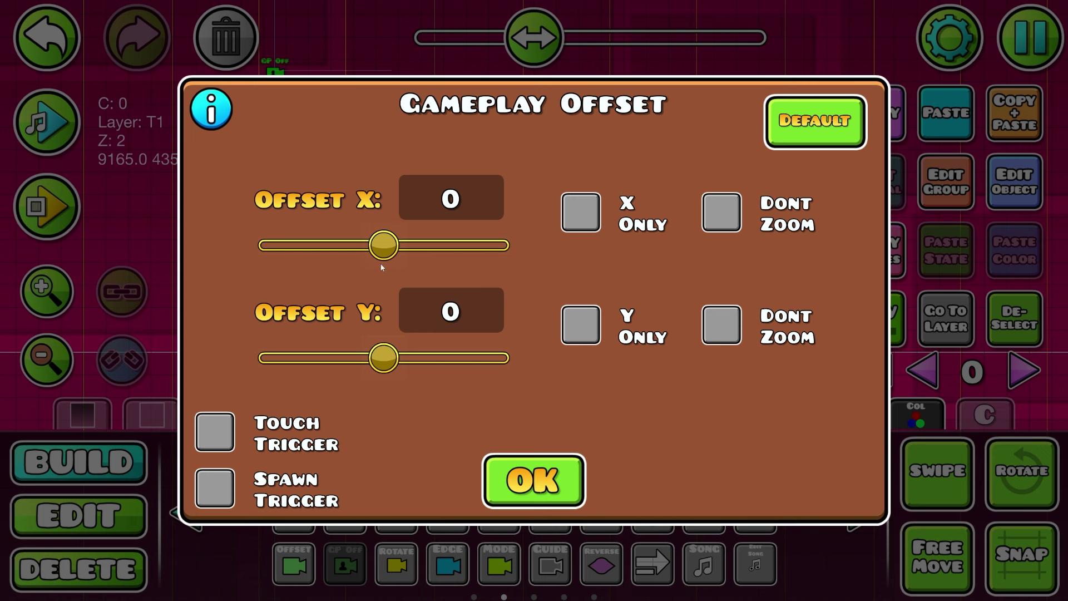
Step: Set Offset X to 45 on the camera Offset trigger above the Static trigger
text(-)
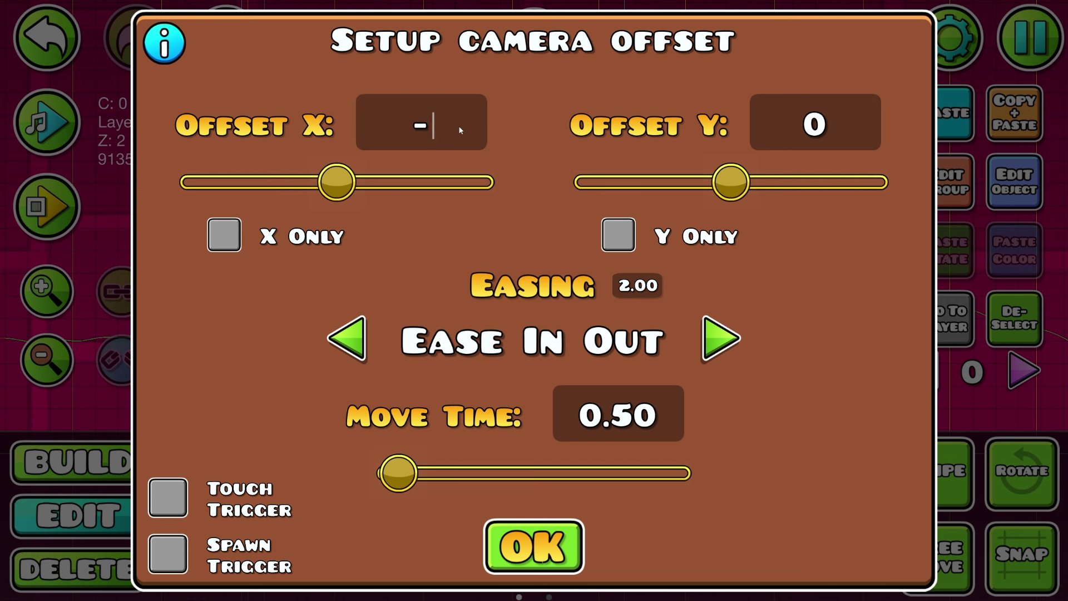
key(BackSpace)
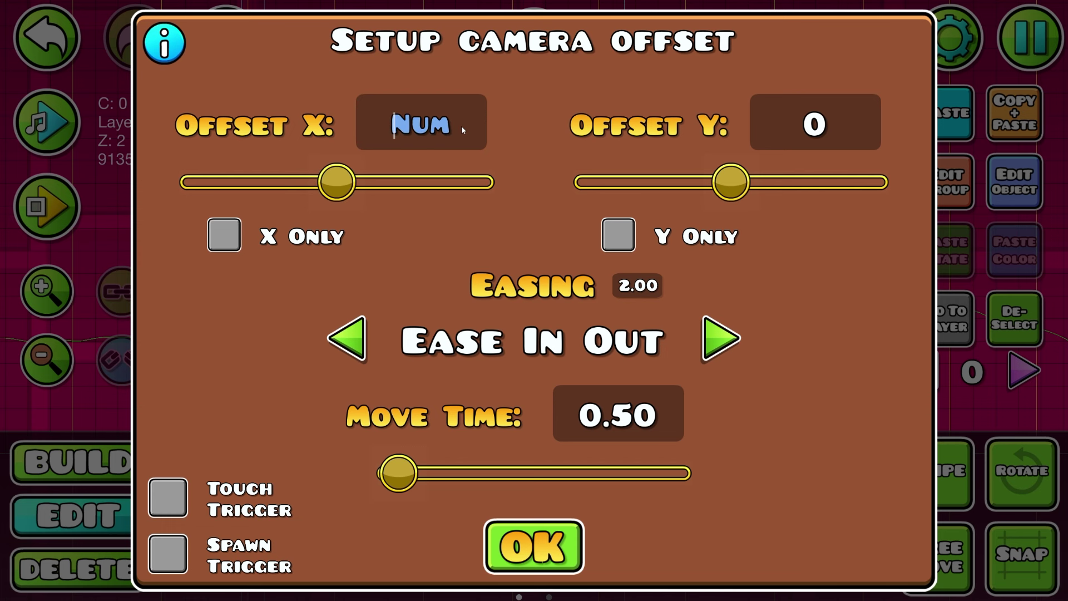
text(45)
click(525, 543)
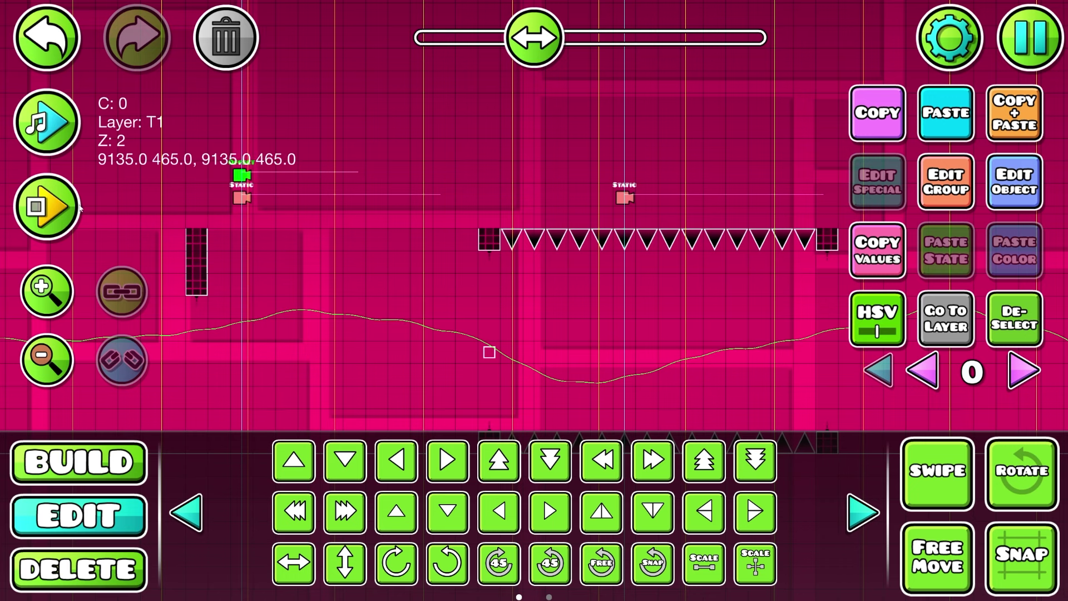
Step: Playtest the approach to the facing spike rows to check the static camera and offset
click(552, 241)
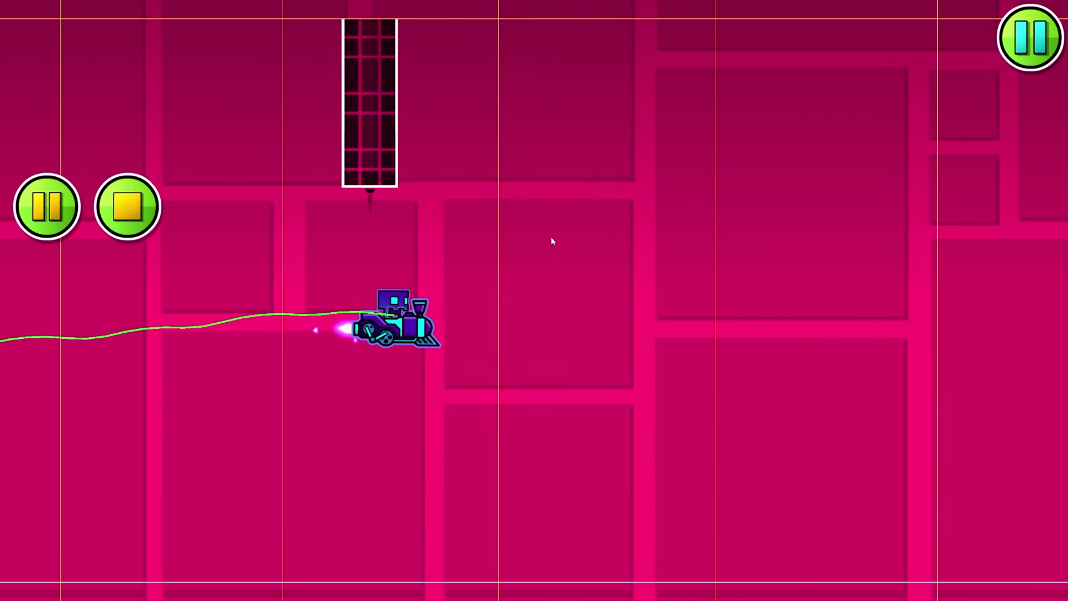
click(552, 241)
click(552, 241)
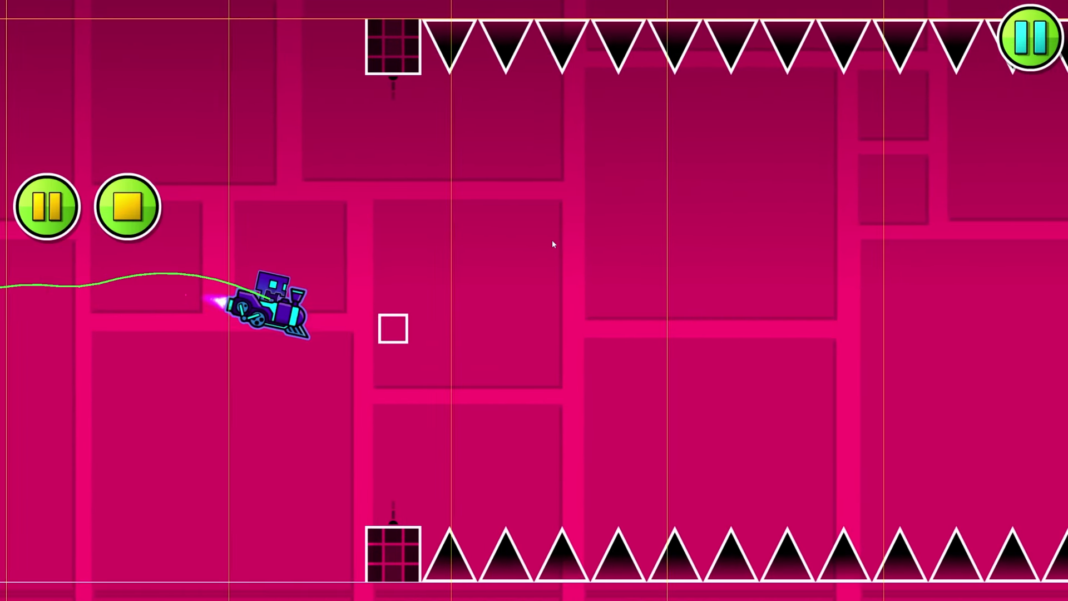
click(128, 207)
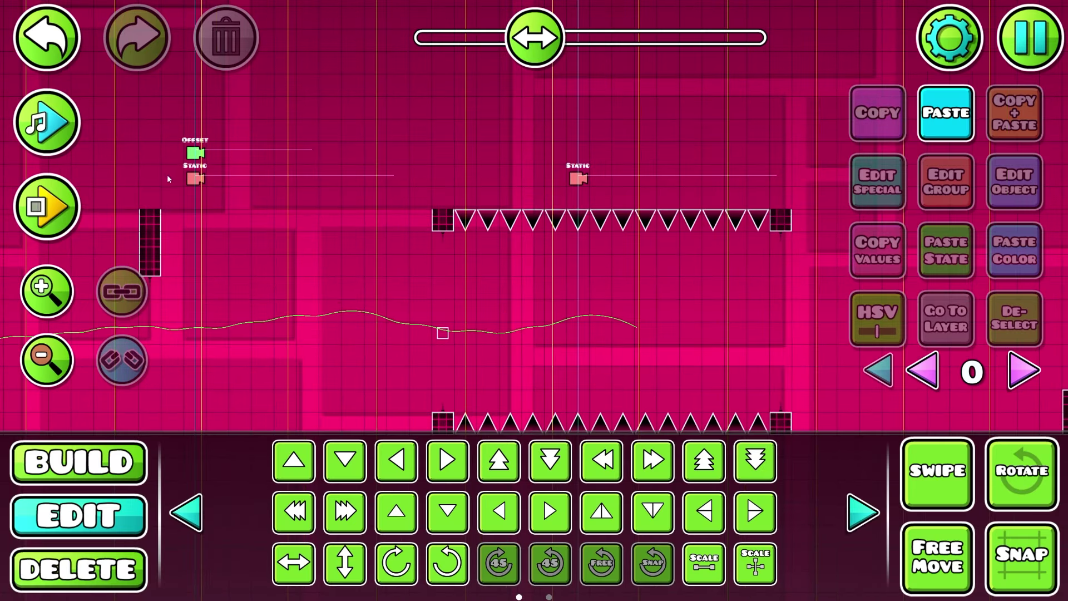
Step: Lengthen the duration of the Static trigger that precedes the spike rows
click(196, 179)
click(1015, 182)
drag(251, 457, 262, 458)
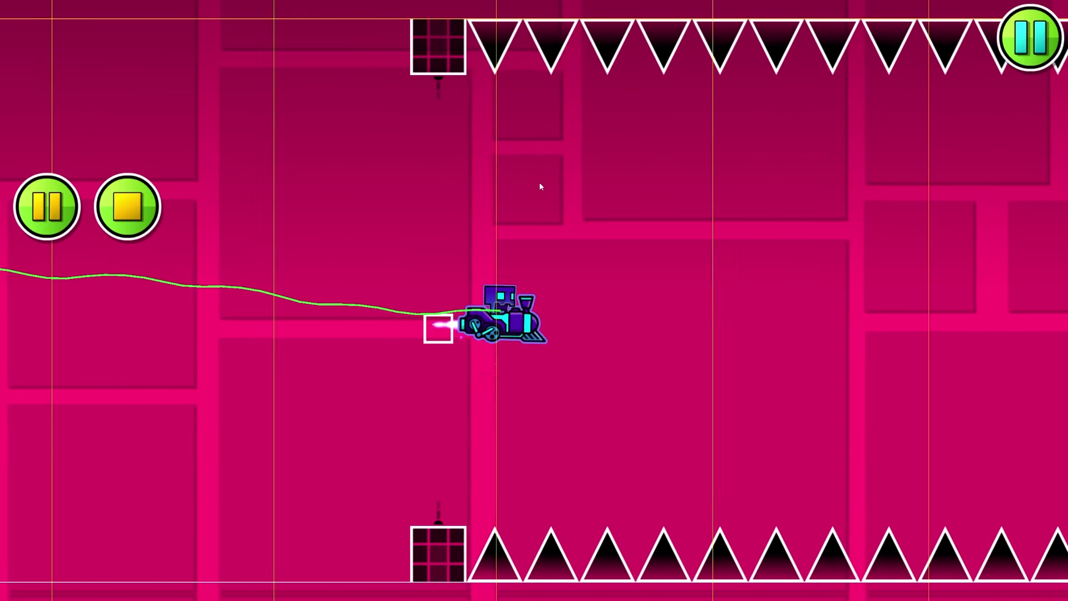
Step: Playtest from the facing spike rows through the pillars and spikes that follow
click(539, 185)
click(538, 187)
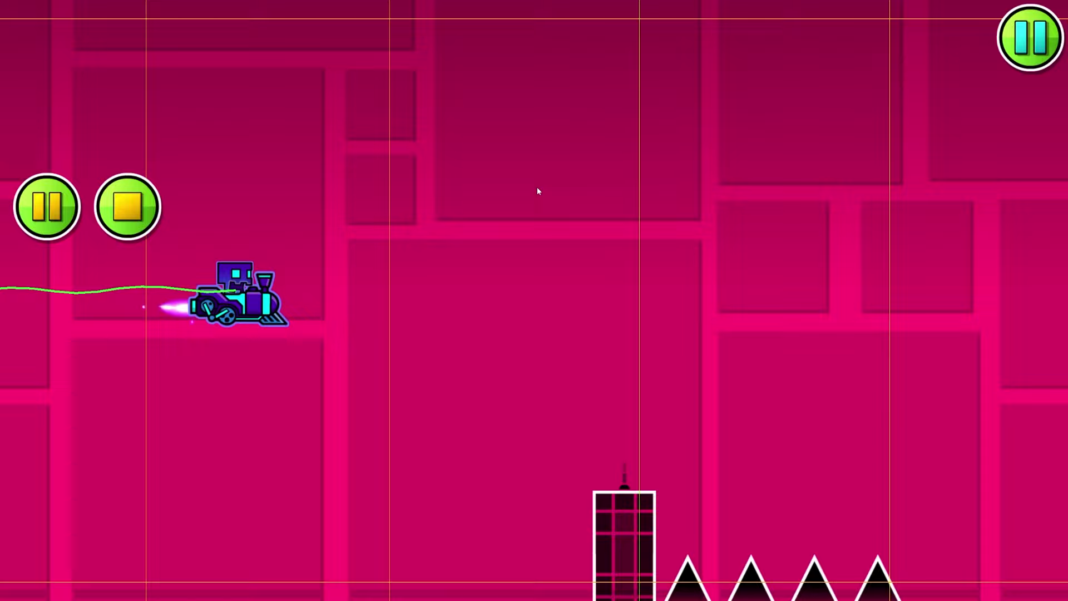
click(537, 188)
click(537, 188)
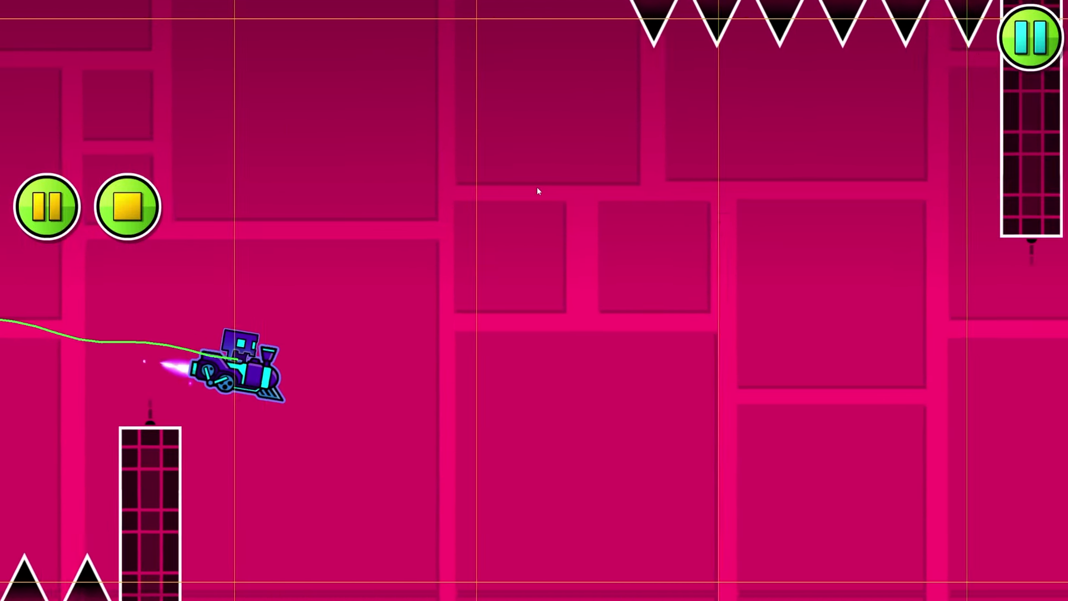
key(Return)
drag(609, 242, 492, 229)
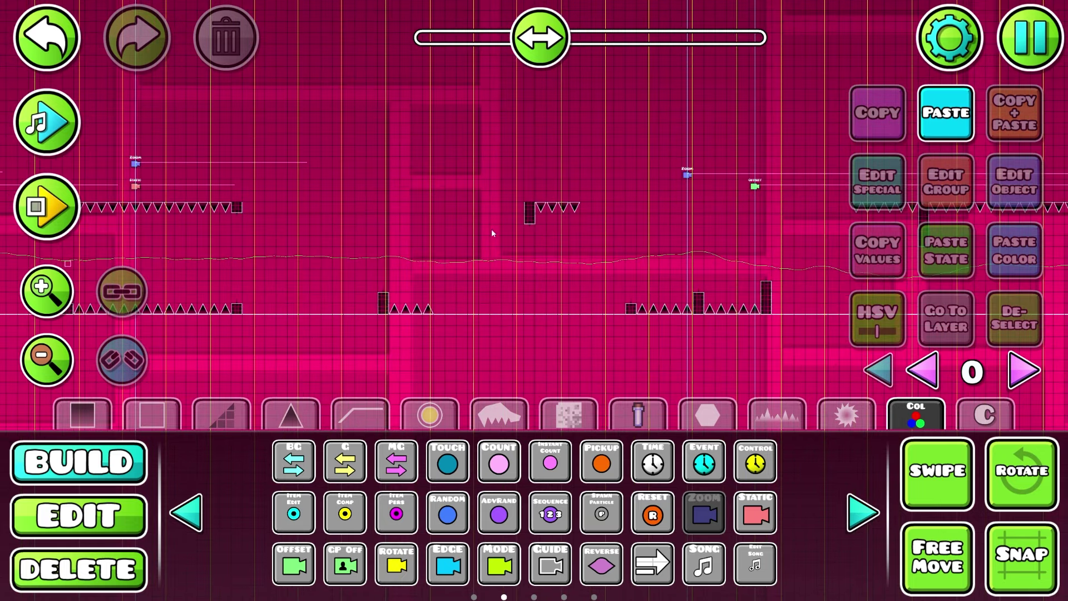
drag(551, 189, 351, 182)
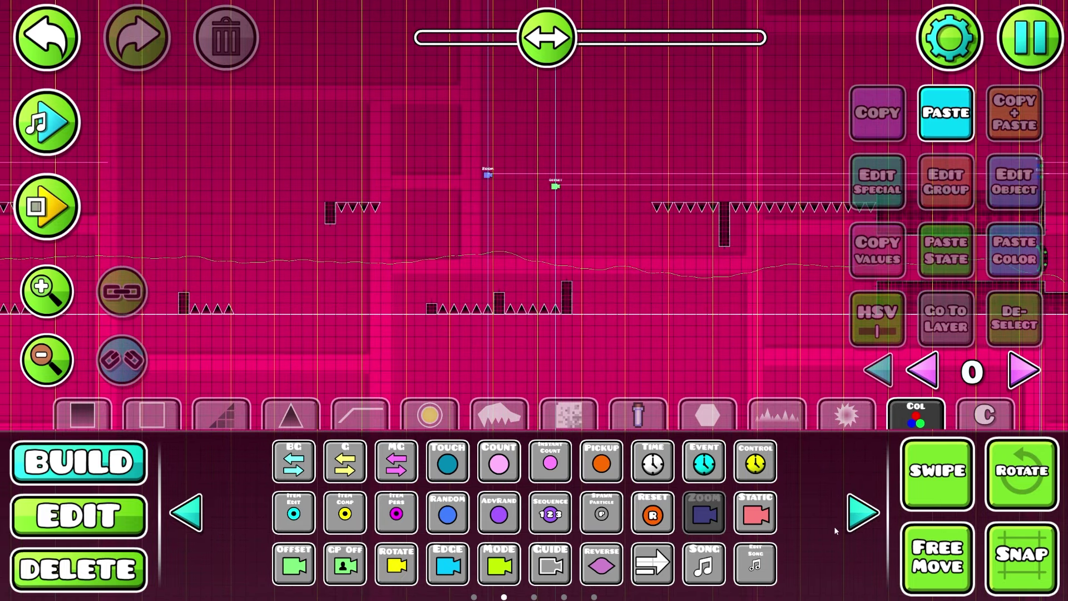
click(851, 514)
click(186, 512)
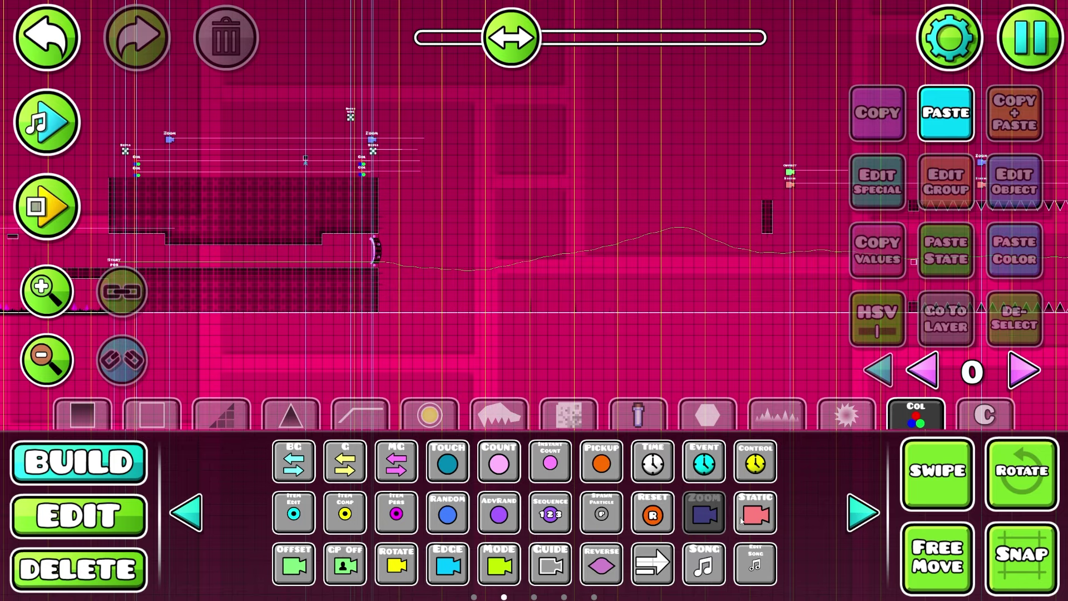
scroll(741, 521, right, 5)
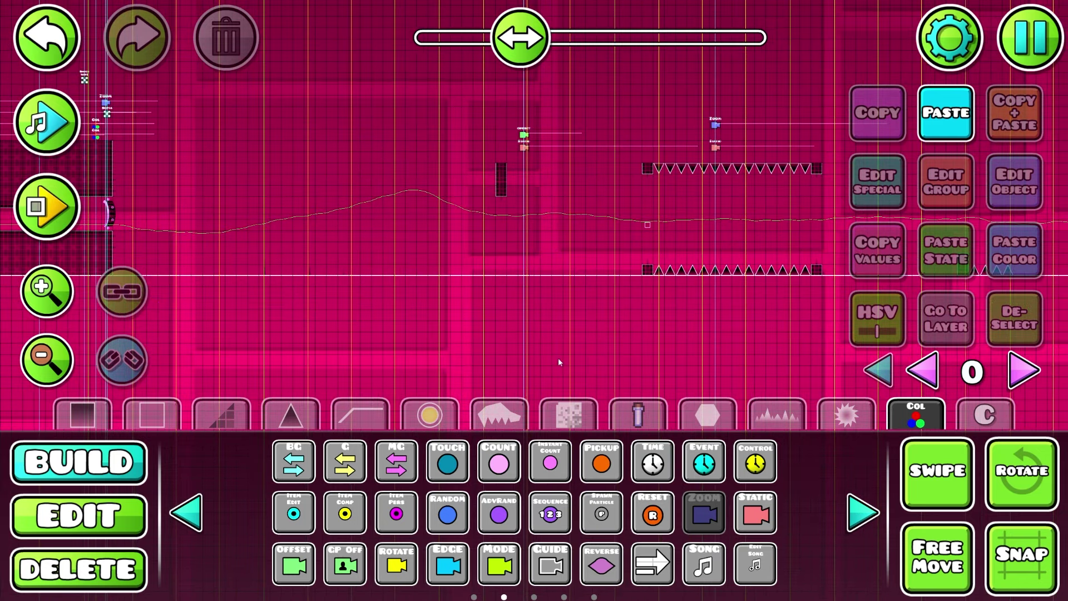
Step: Set the Zoom trigger just past the block corridor's exit to zoom 0.638 with Ease In Out easing and a slightly longer time
scroll(558, 363, right, 5)
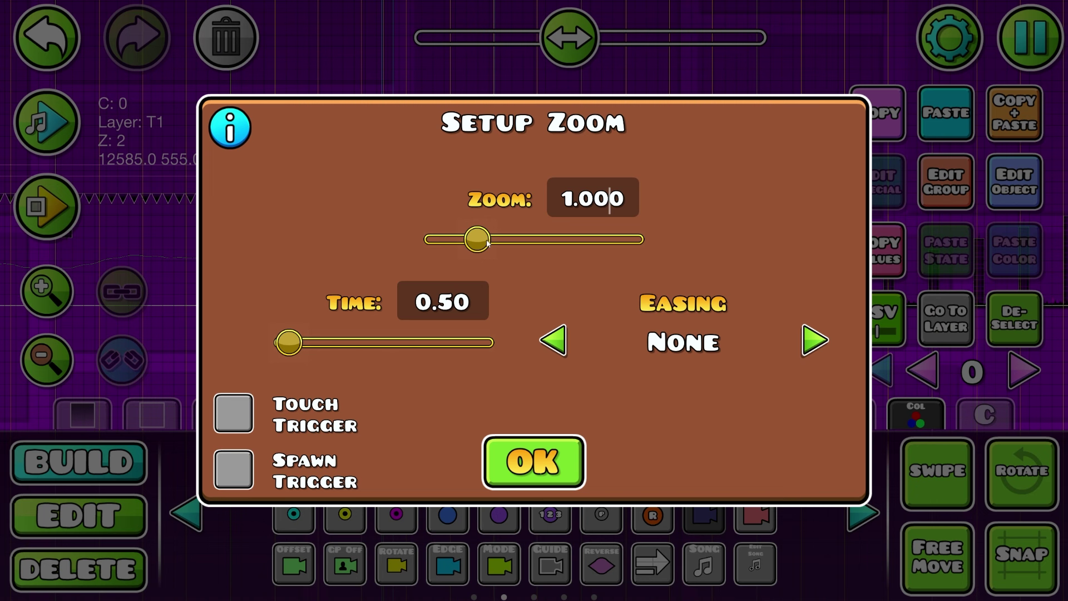
drag(487, 243, 459, 247)
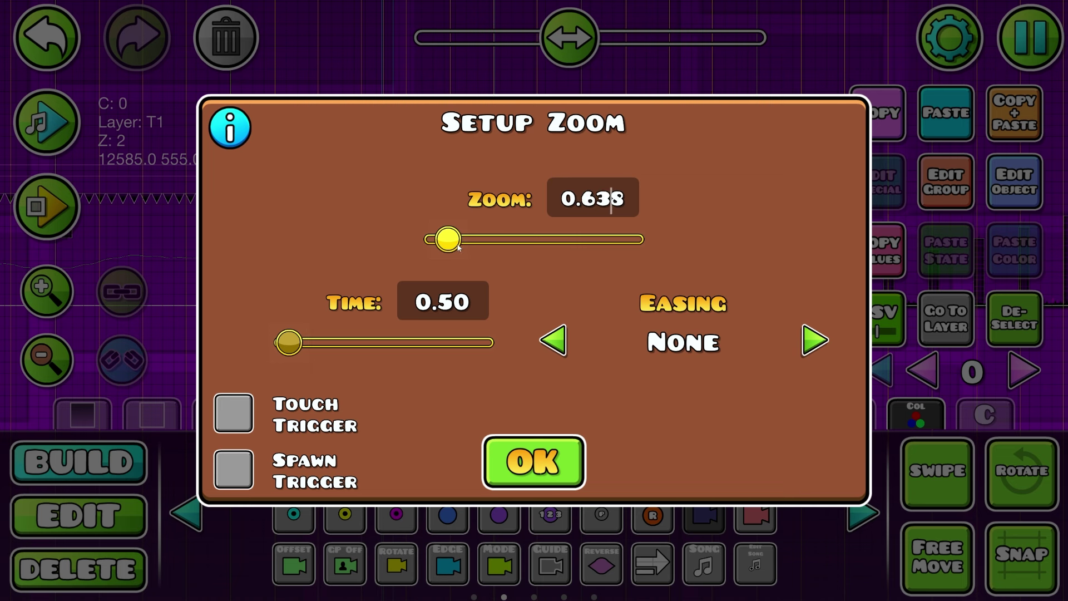
click(801, 332)
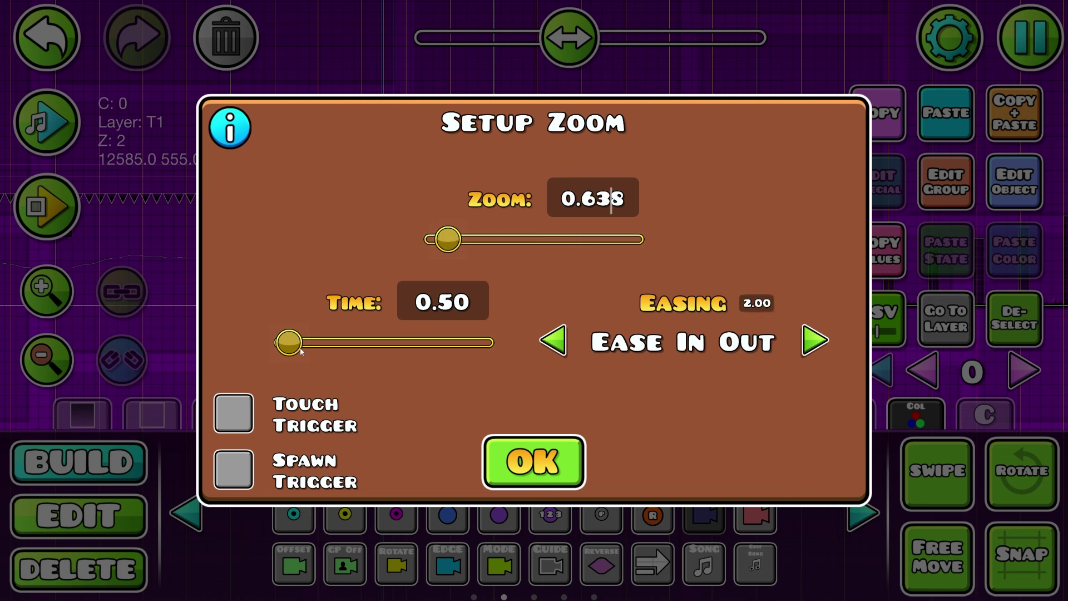
drag(300, 352, 305, 351)
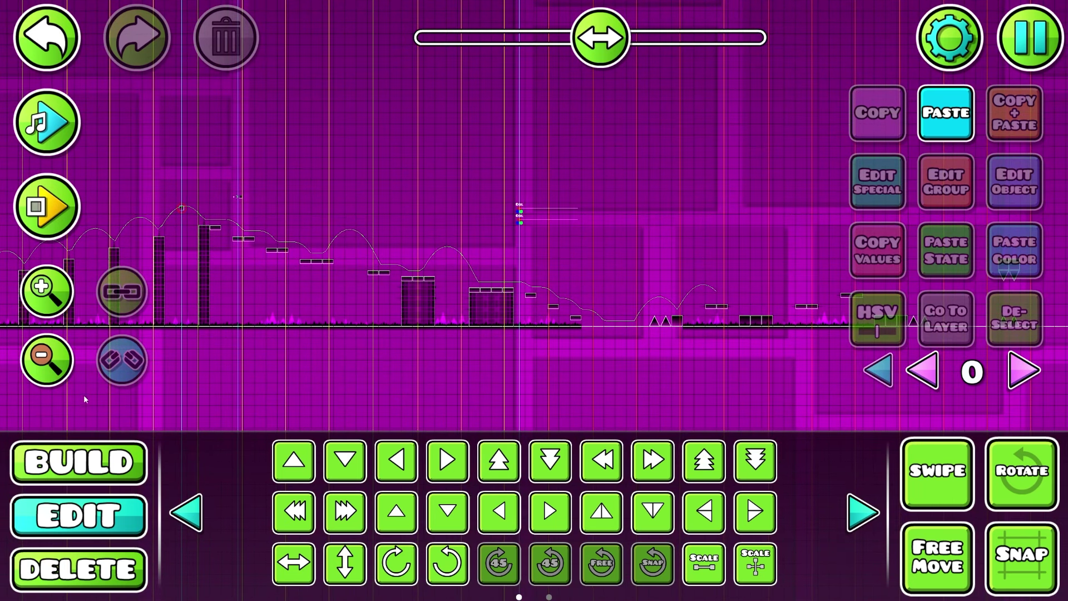
Step: Copy the Zoom trigger from the corridor exit and paste it near the two Col triggers above the descending platforms
drag(86, 398, 442, 405)
drag(140, 228, 472, 242)
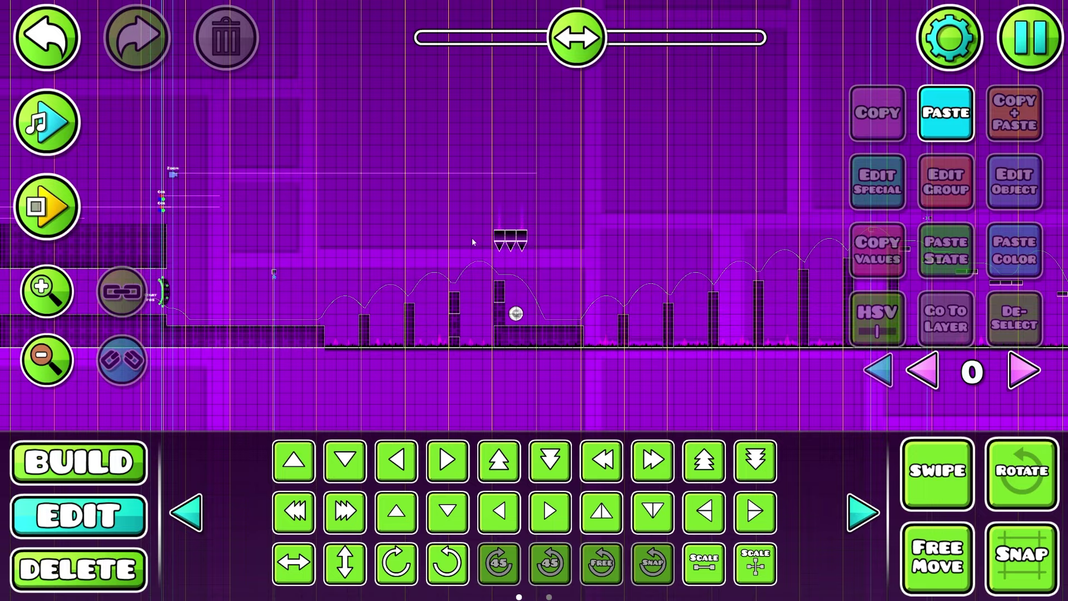
click(173, 174)
drag(806, 172, 480, 159)
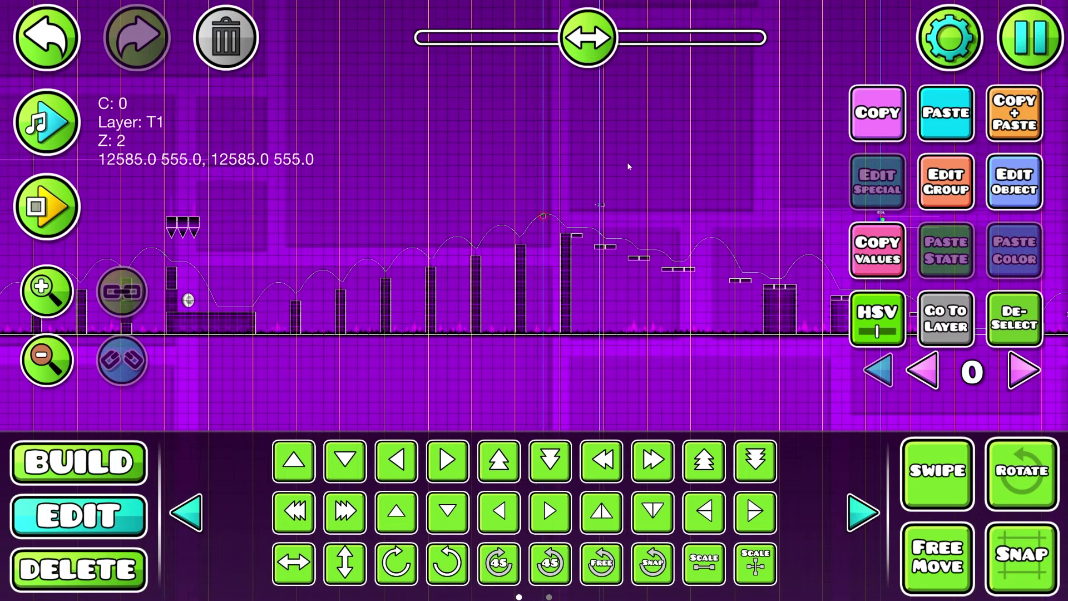
drag(807, 236, 498, 217)
click(47, 291)
click(46, 291)
drag(723, 183, 338, 239)
click(946, 113)
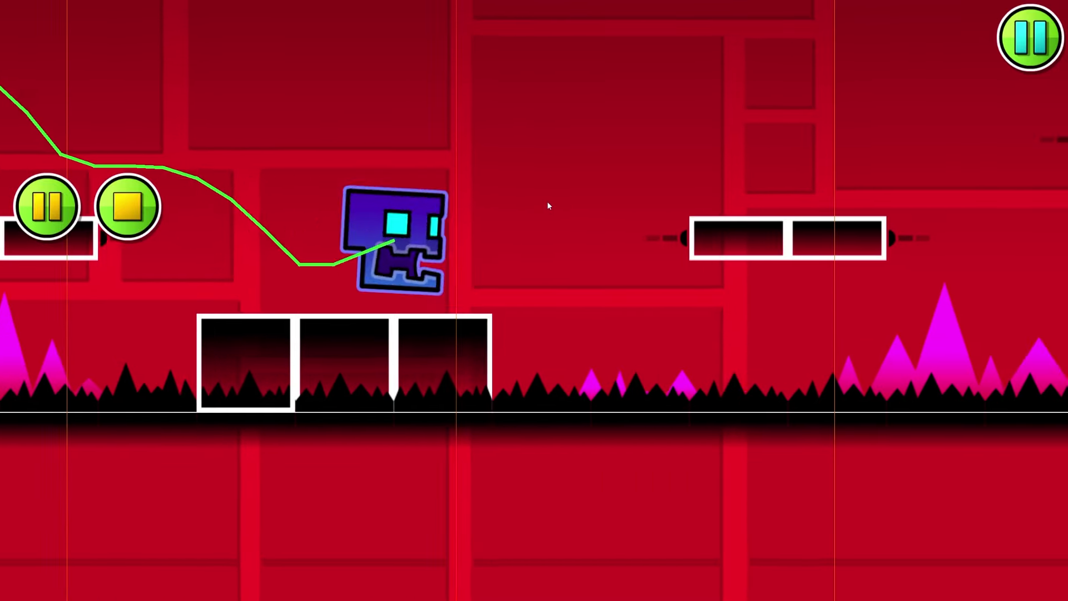
Step: Stop the playtest and add an Offset trigger above the Zoom trigger near the two Col triggers
click(127, 206)
drag(682, 394, 867, 387)
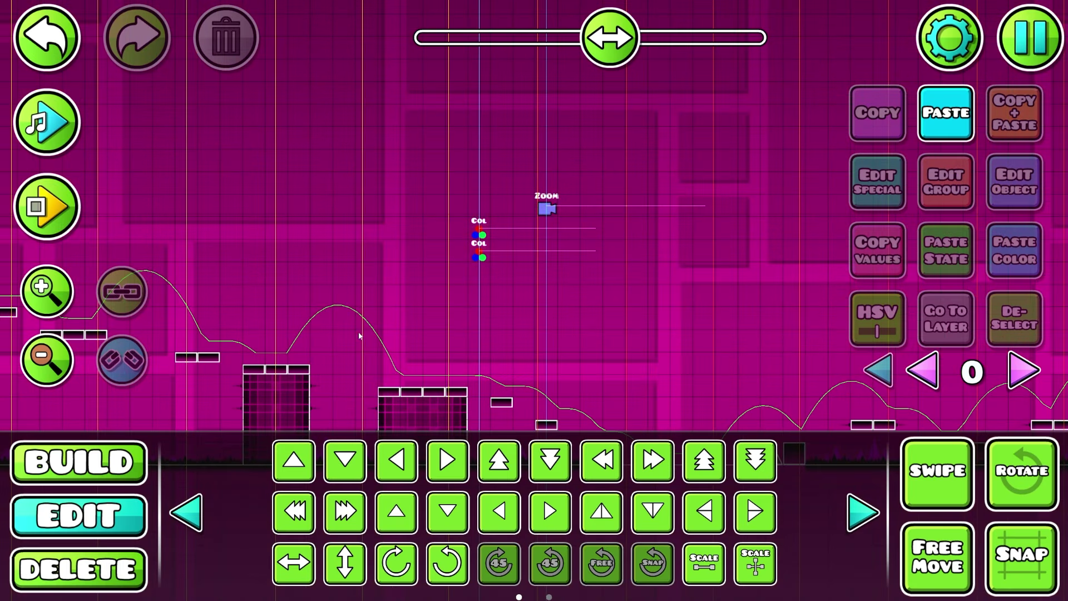
click(100, 453)
click(867, 512)
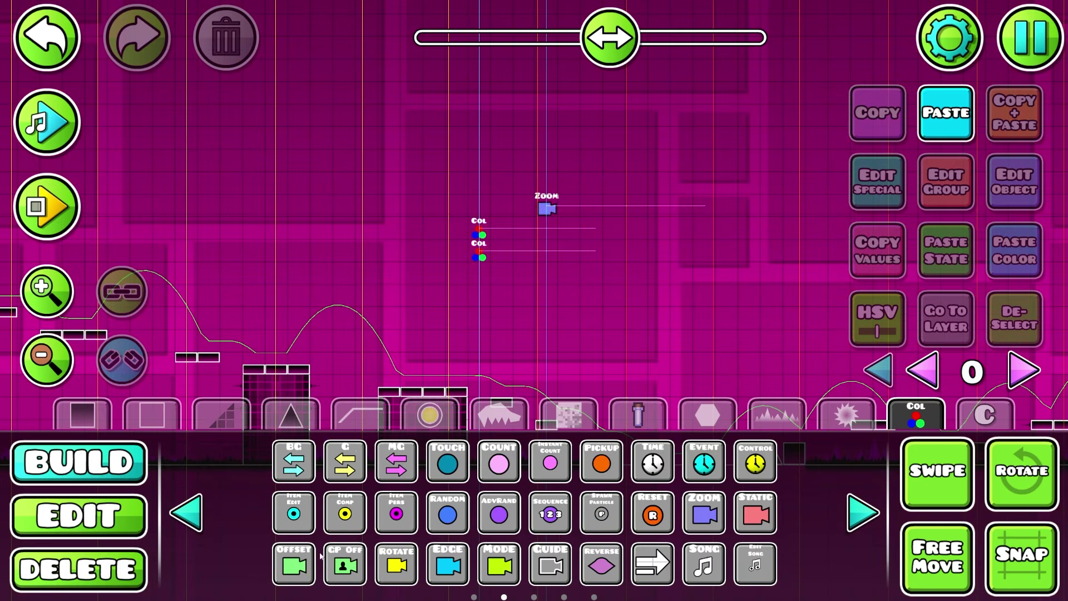
click(532, 187)
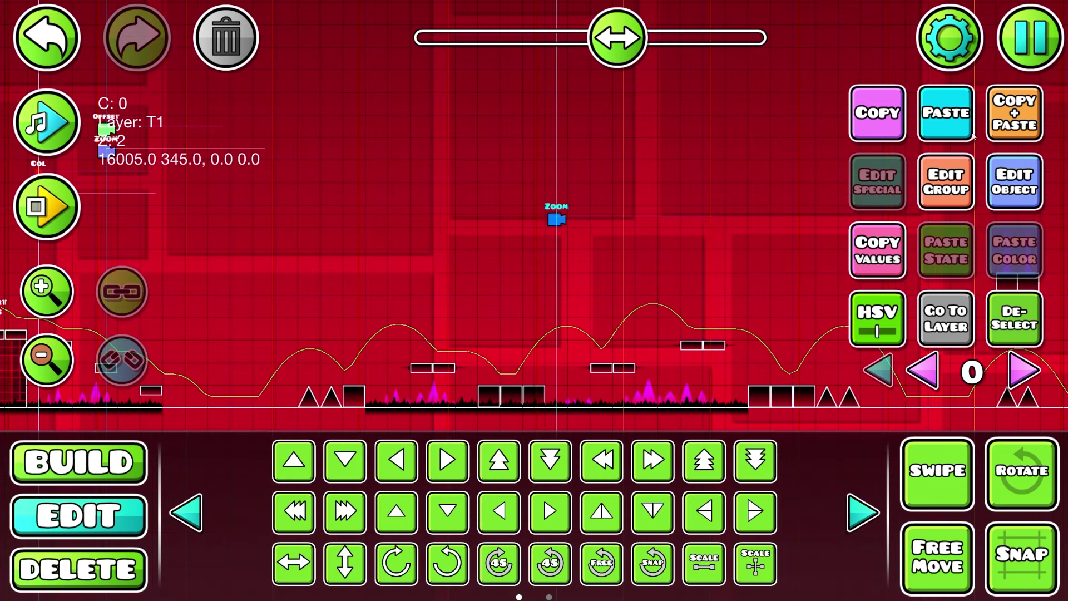
Step: Set the zoom to 1.275 on the new Zoom trigger above the low platforms and shift the trigger up and forward
click(1023, 200)
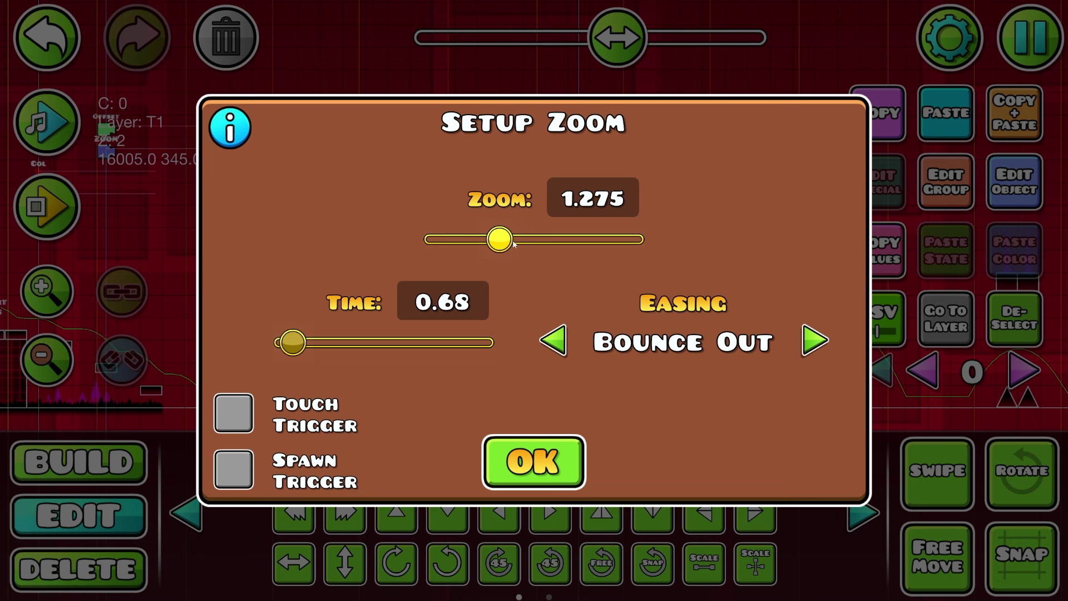
click(526, 445)
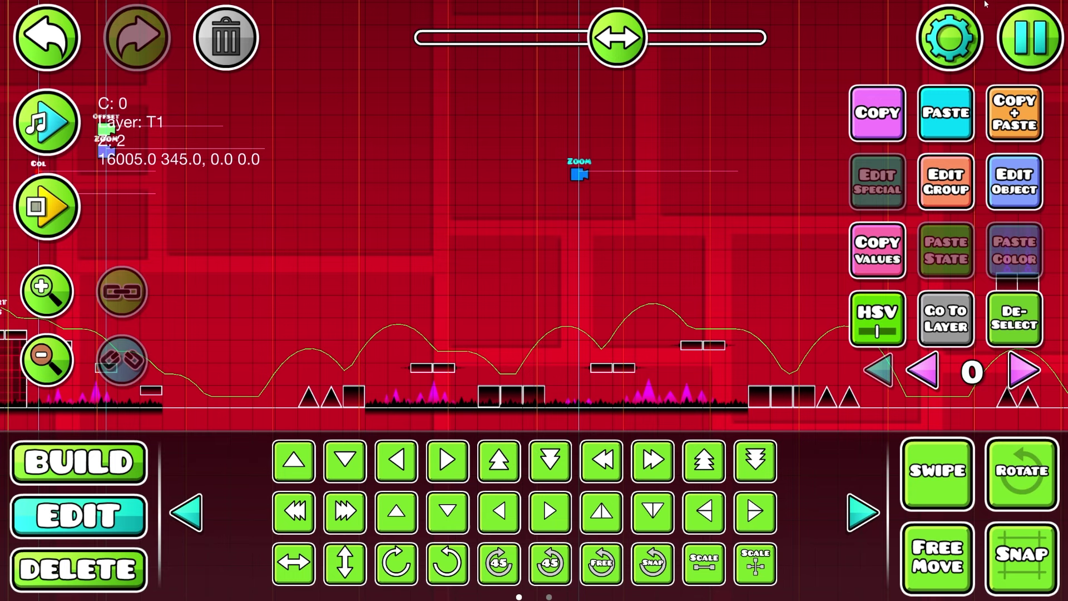
key(Escape)
click(43, 397)
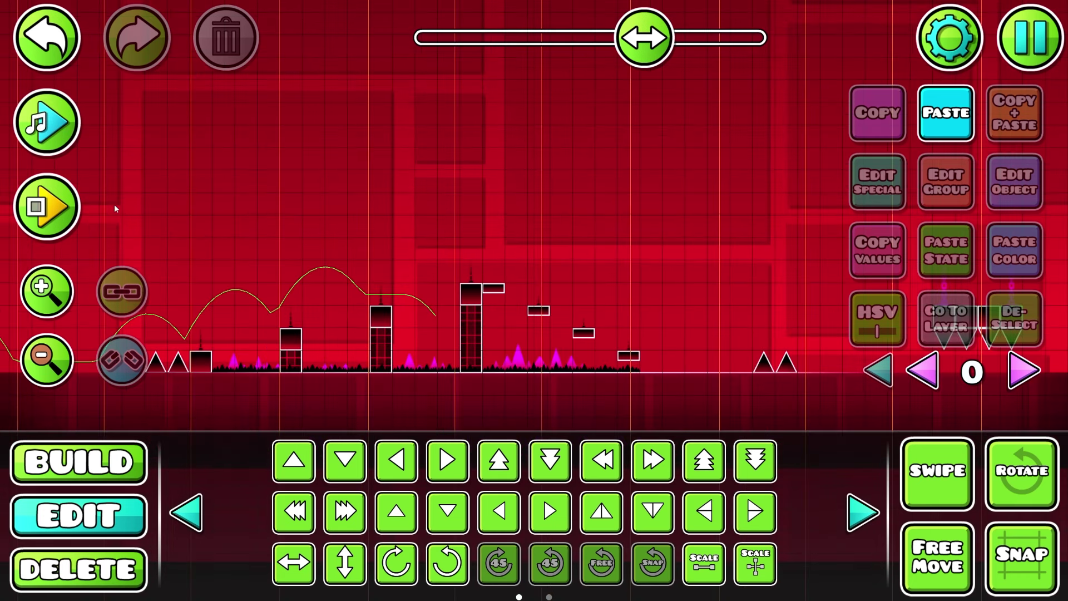
Step: Add a Move trigger above the pillars that moves group 4 by 200 in X over 10 seconds with Ease In Out easing
click(47, 360)
click(79, 462)
click(698, 419)
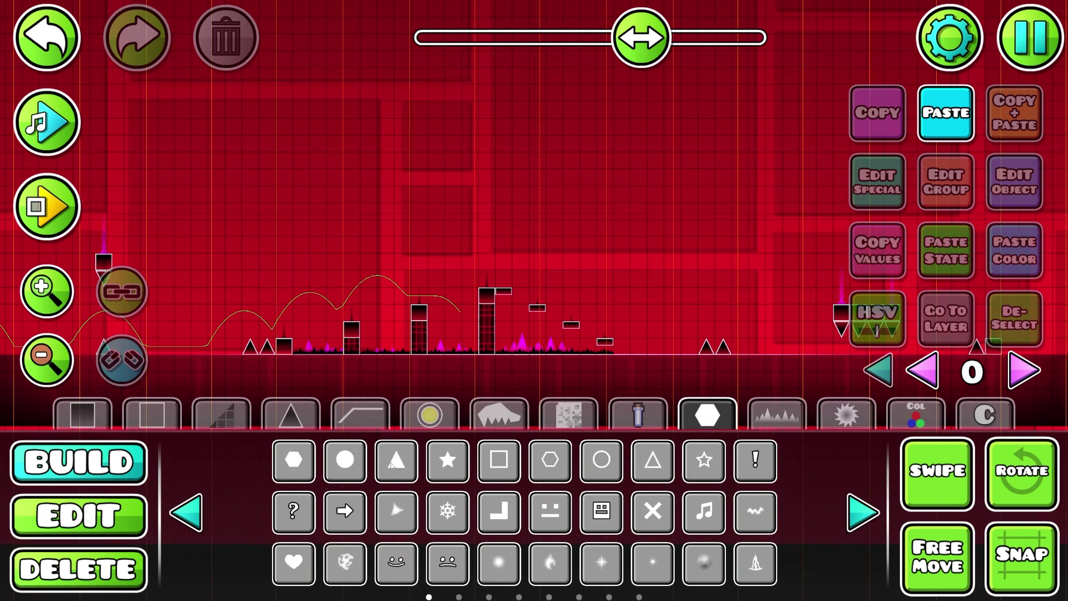
click(443, 367)
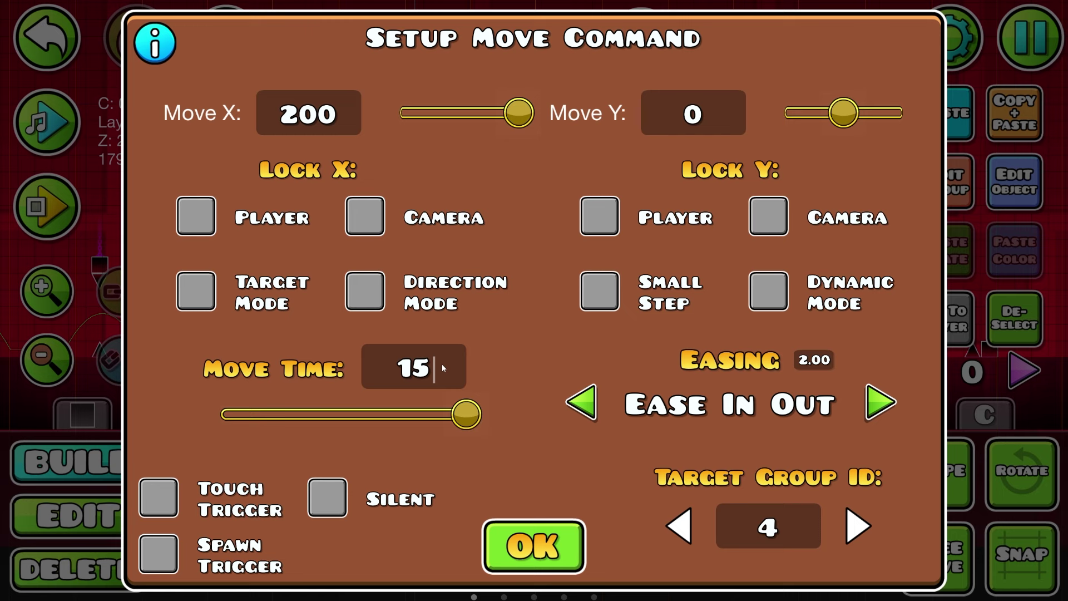
key(BackSpace)
key(BackSpace)
text(10)
click(505, 531)
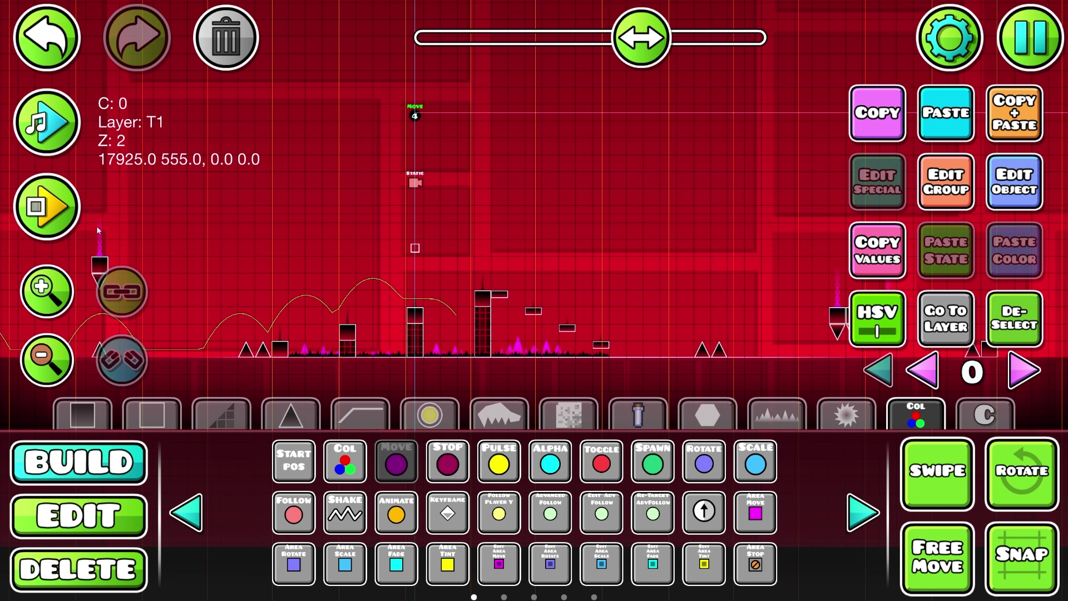
Step: Playtest the jumps over the double spikes and rising pillars to check the moving static camera
click(47, 207)
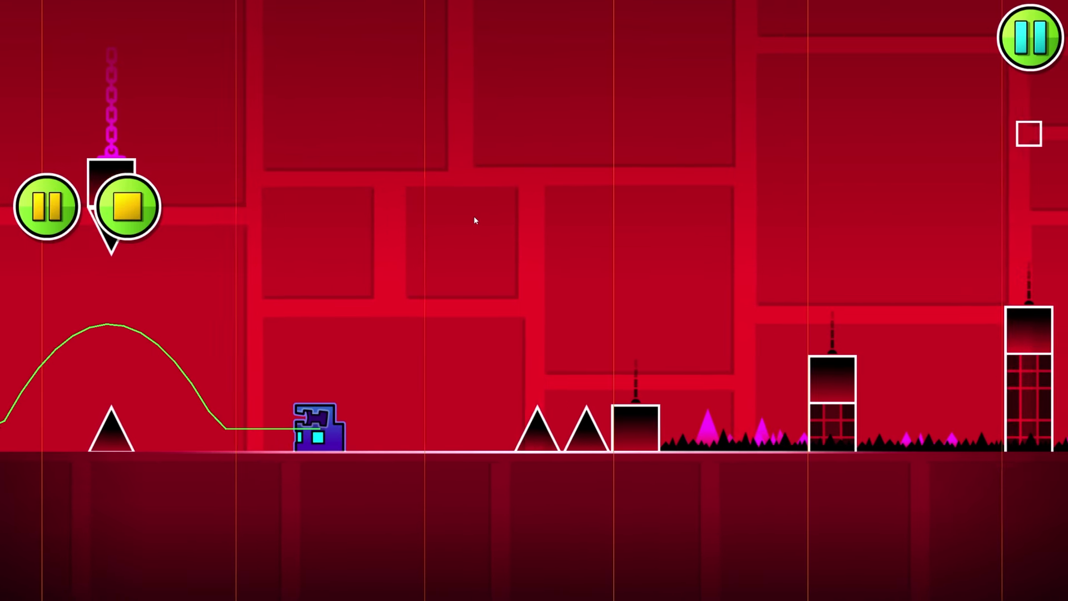
click(475, 220)
click(474, 220)
click(474, 220)
click(475, 220)
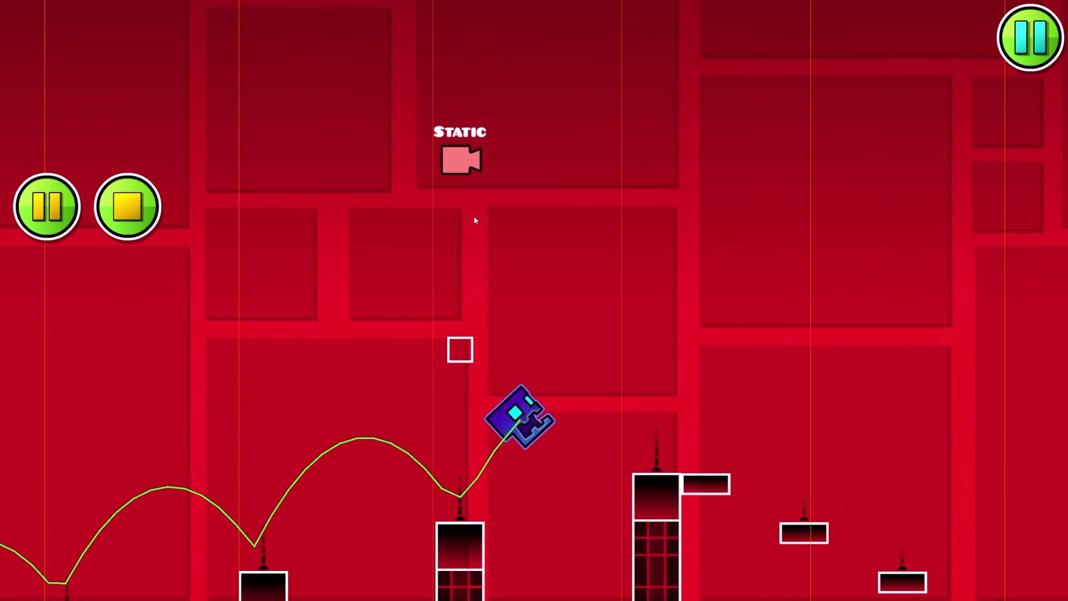
click(151, 214)
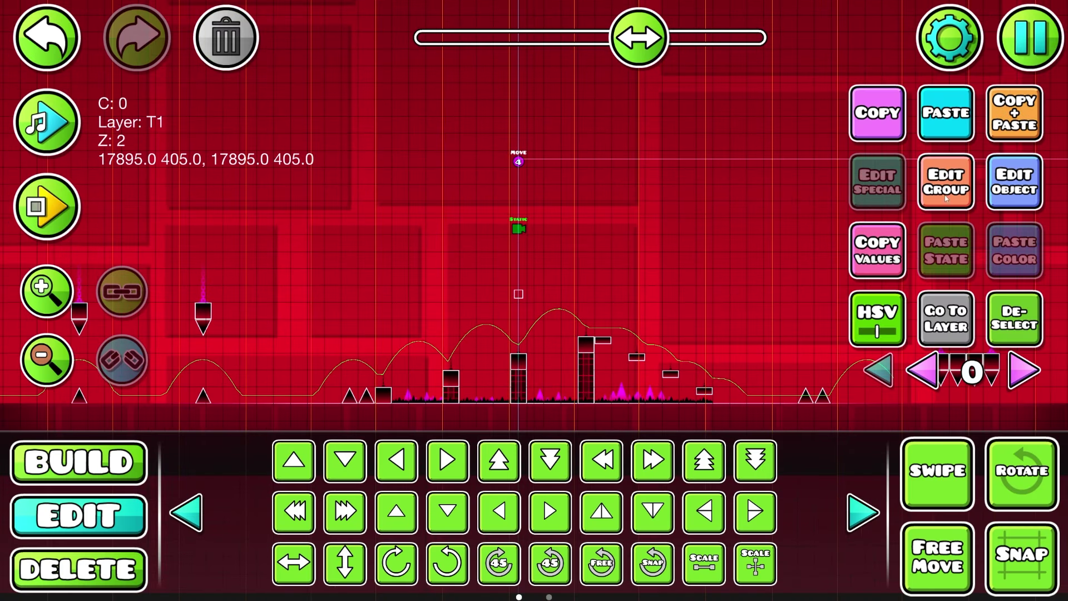
Step: Set the Static trigger above the pillars to follow group 4 with Elastic In Out easing, and select its target block
click(991, 172)
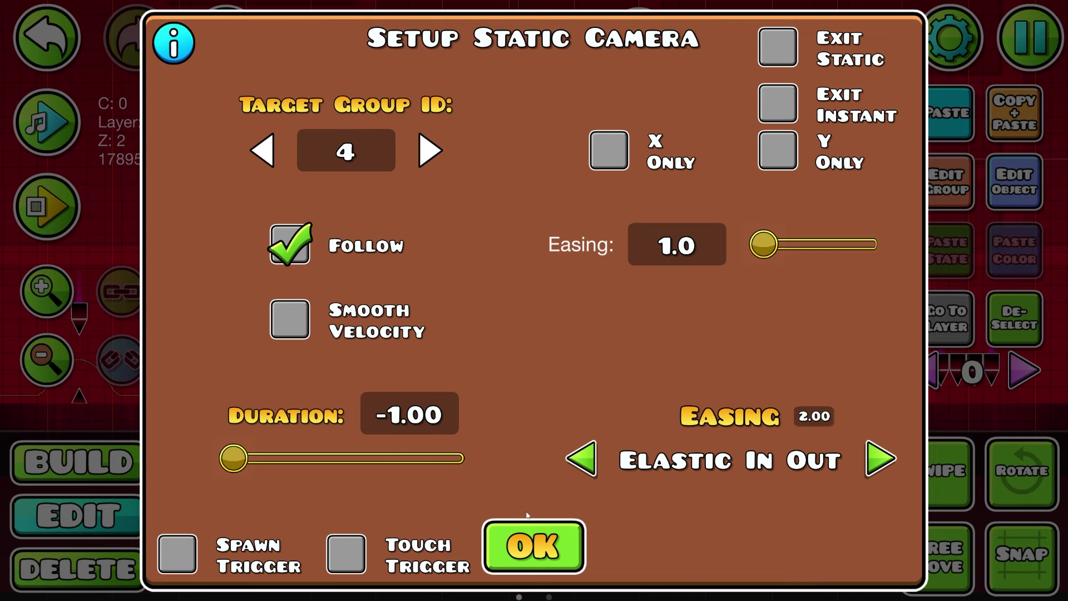
click(509, 558)
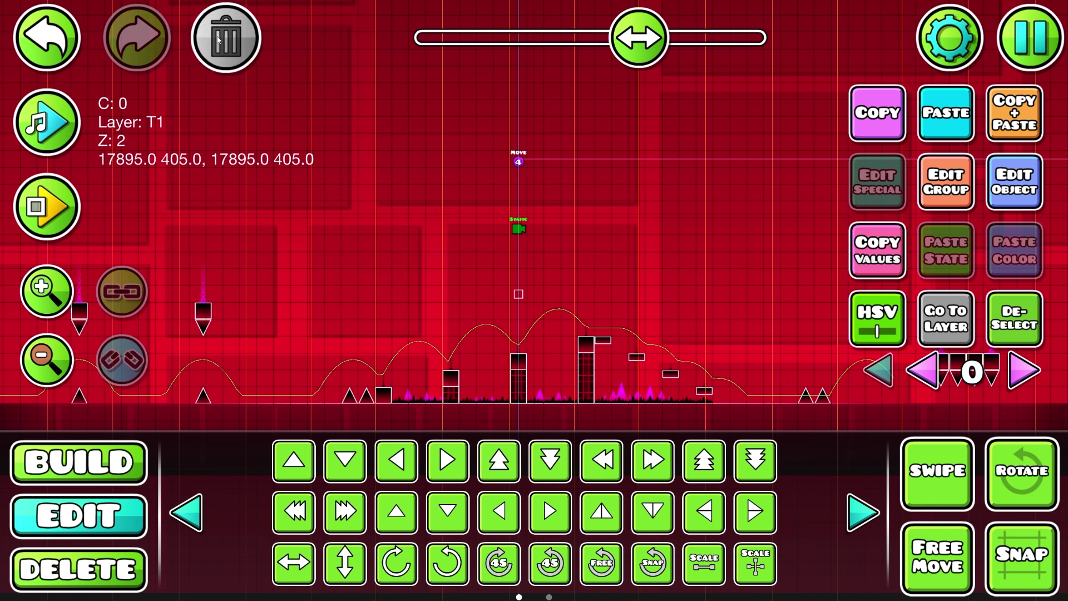
click(520, 293)
Step: Playtest from the hanging spikes across the pillars and descending platforms to check both Static triggers
click(438, 201)
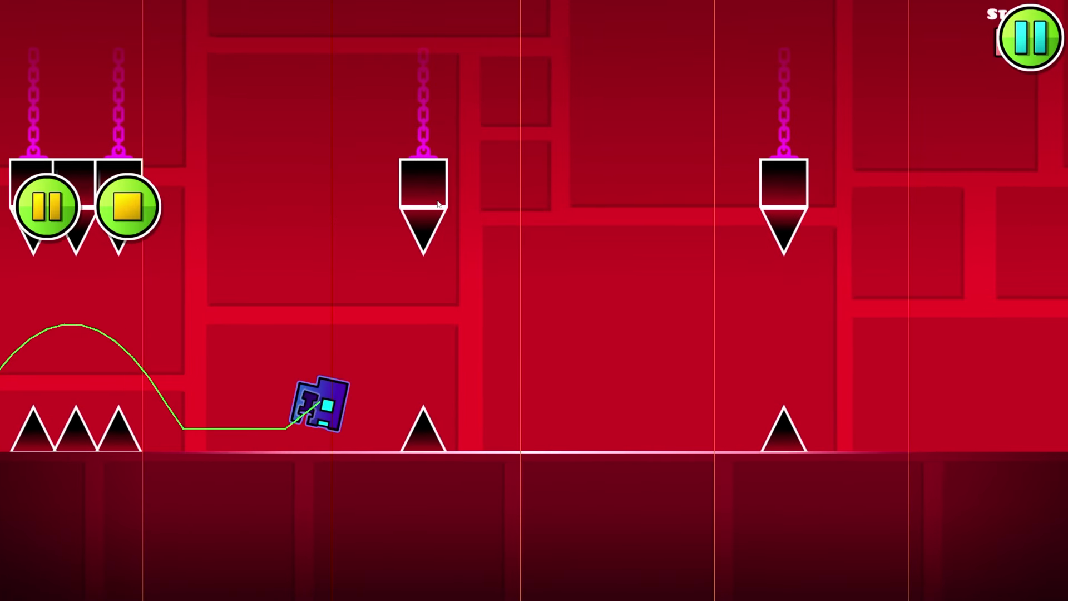
click(437, 201)
click(437, 205)
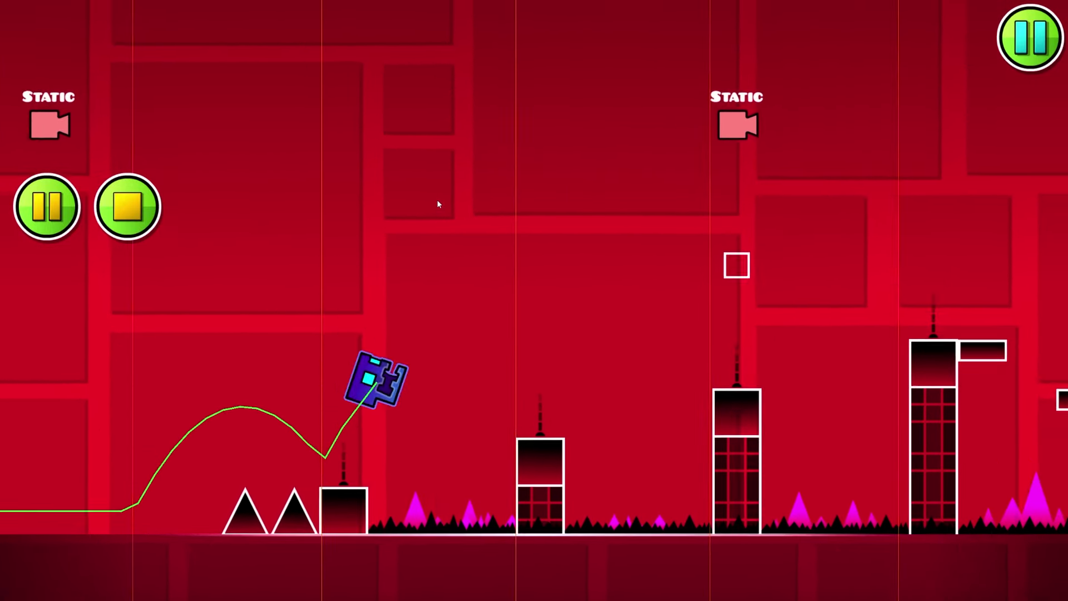
click(438, 204)
click(438, 205)
click(251, 211)
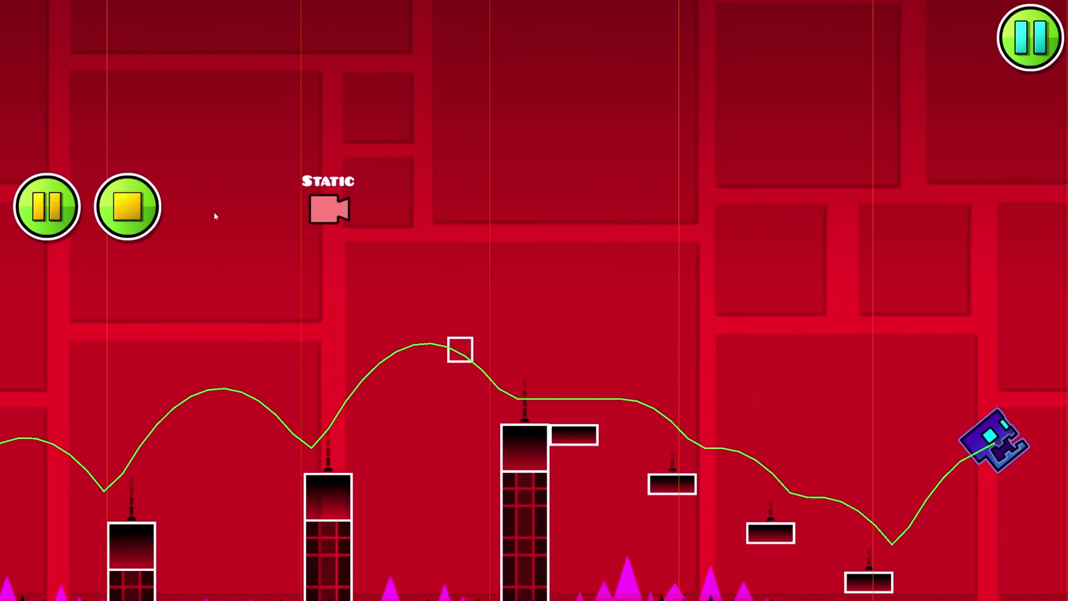
click(144, 190)
Step: Open the settings of the Static trigger below the Move trigger
click(421, 212)
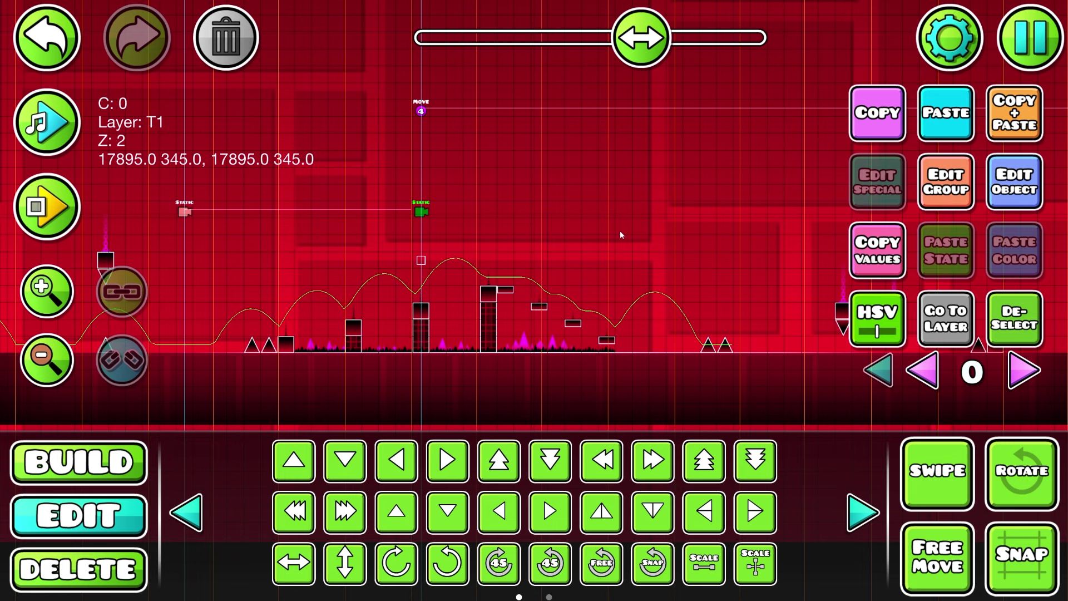
click(1037, 174)
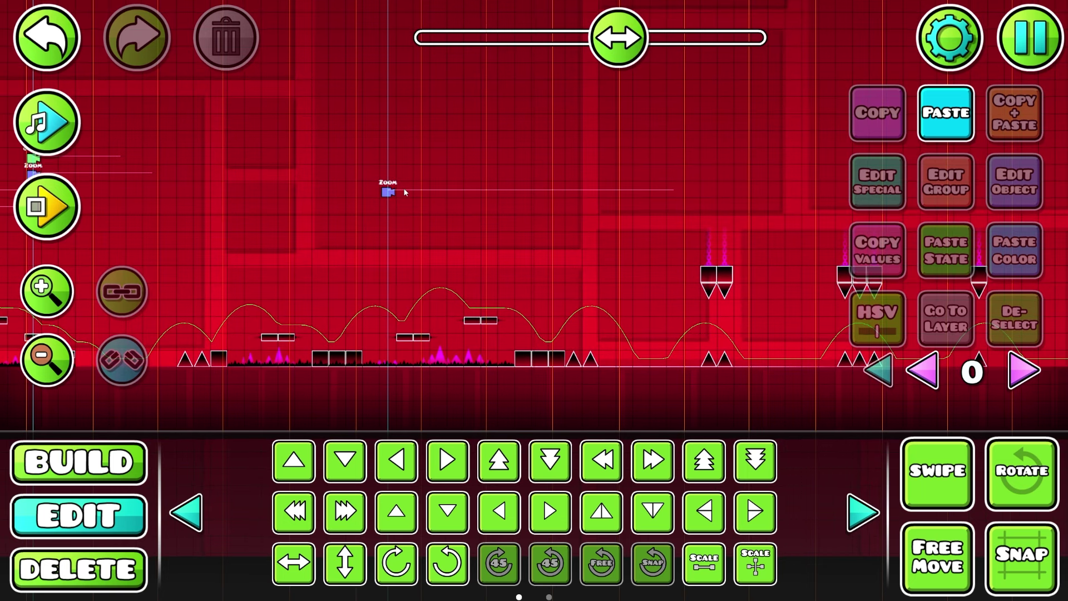
Step: Change the easing of the Zoom trigger above the low platforms that precede the hanging spikes
click(393, 189)
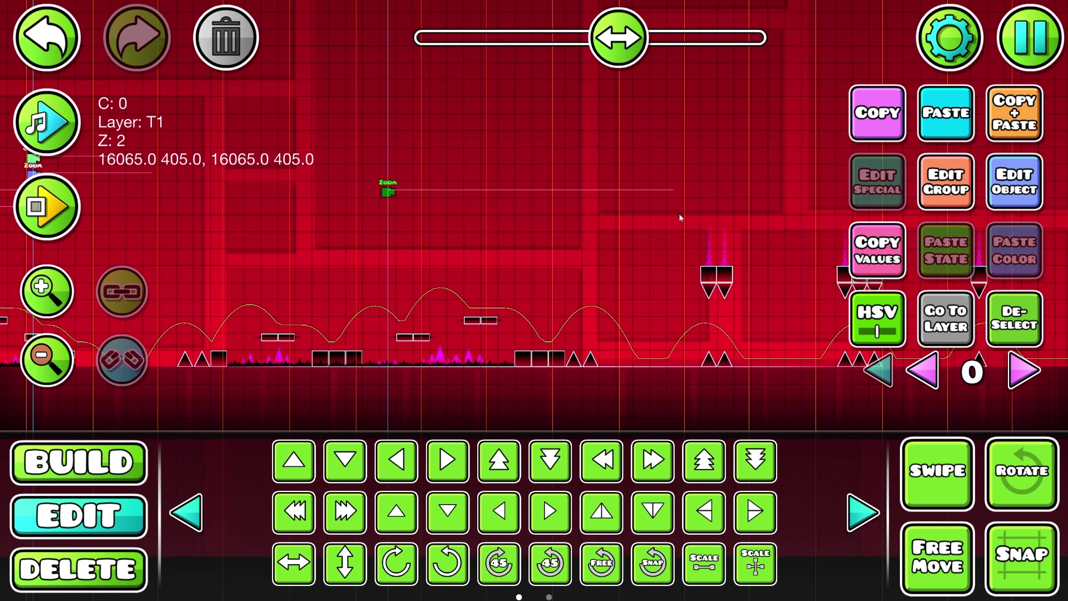
click(1008, 196)
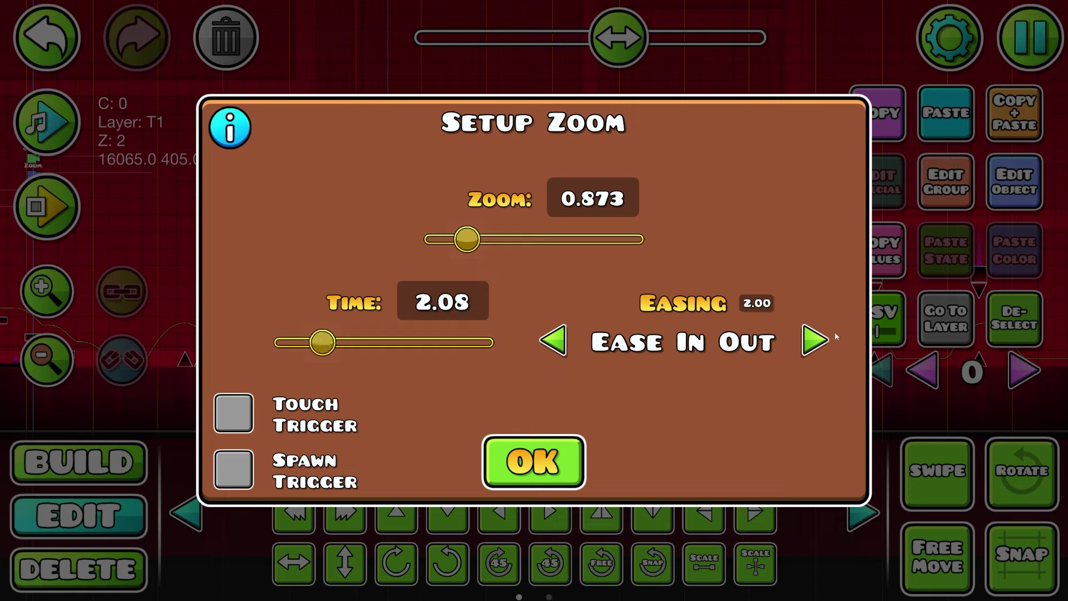
click(815, 340)
click(815, 340)
click(815, 341)
click(816, 340)
click(816, 340)
click(815, 341)
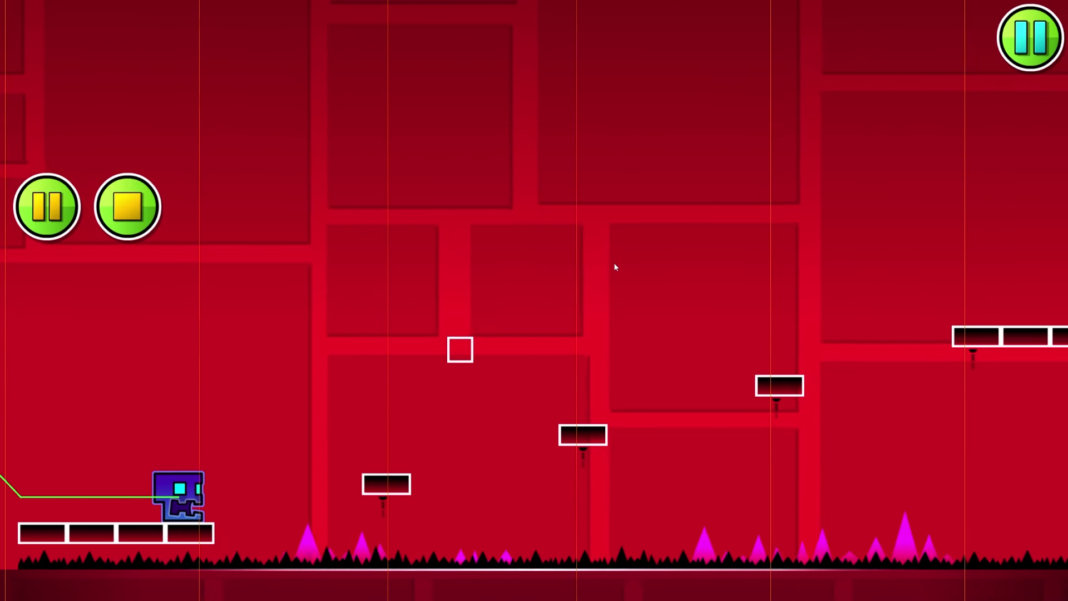
Step: Stop the playtest and reopen the Static trigger above the middle pillar for editing
click(128, 207)
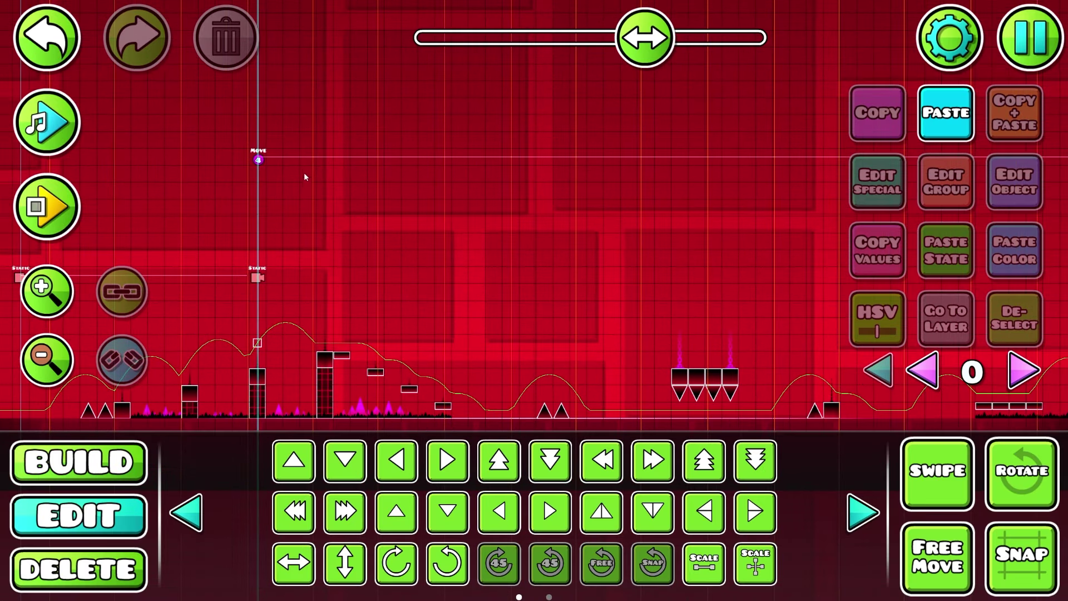
click(256, 277)
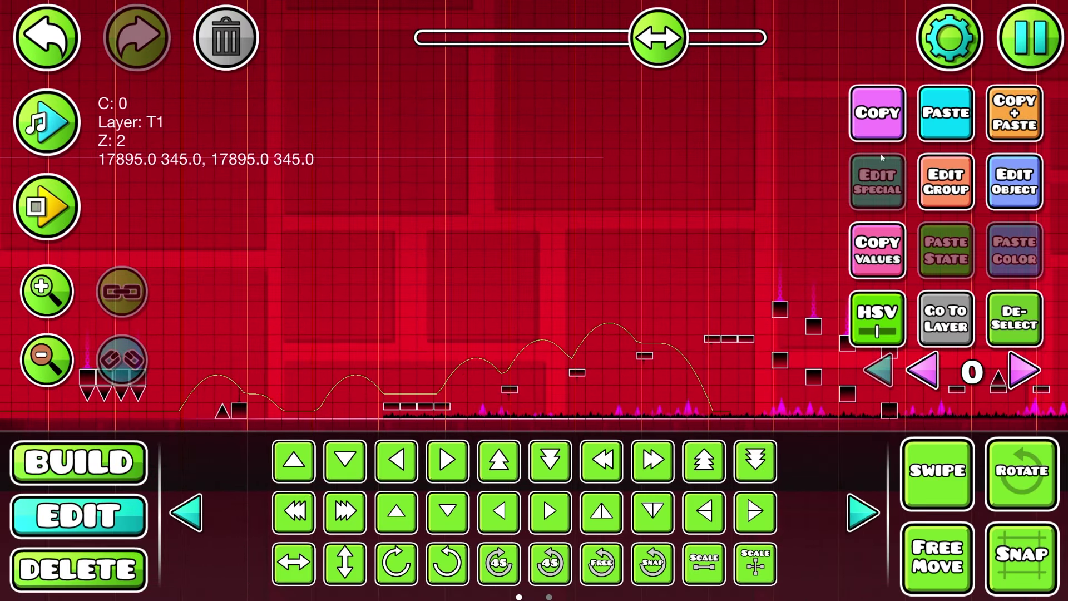
click(1038, 203)
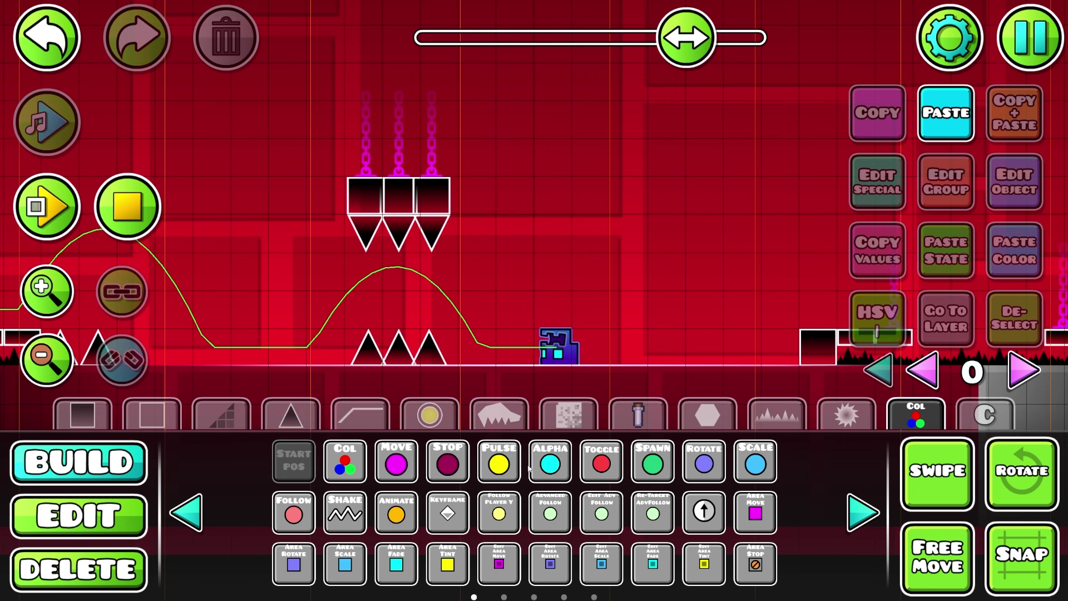
Step: Add an Offset trigger above the chained hanging spikes and choose the Zoom trigger to place beside it
click(857, 505)
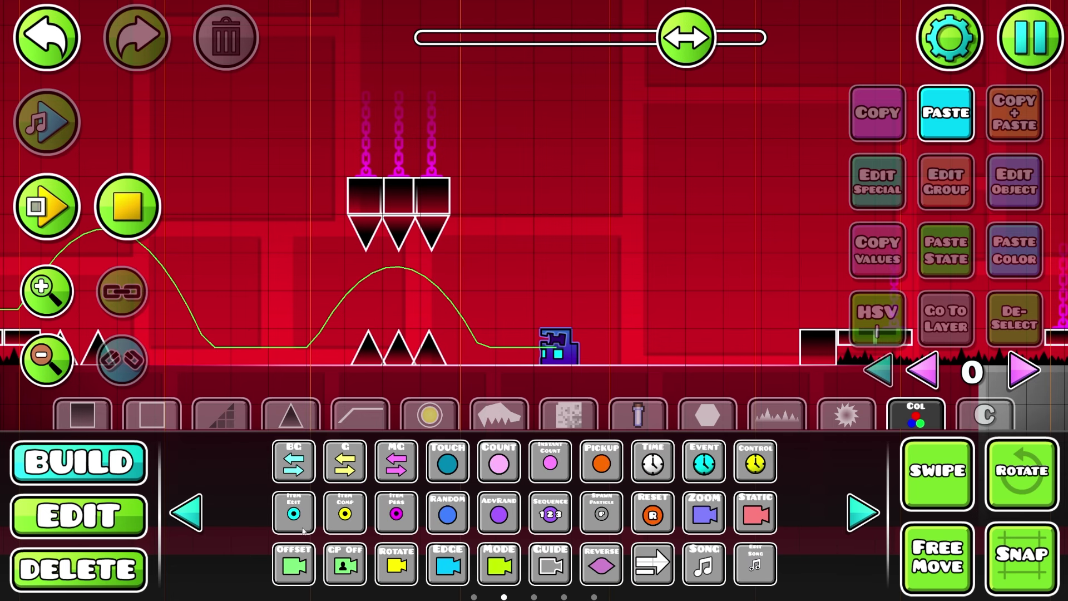
click(295, 562)
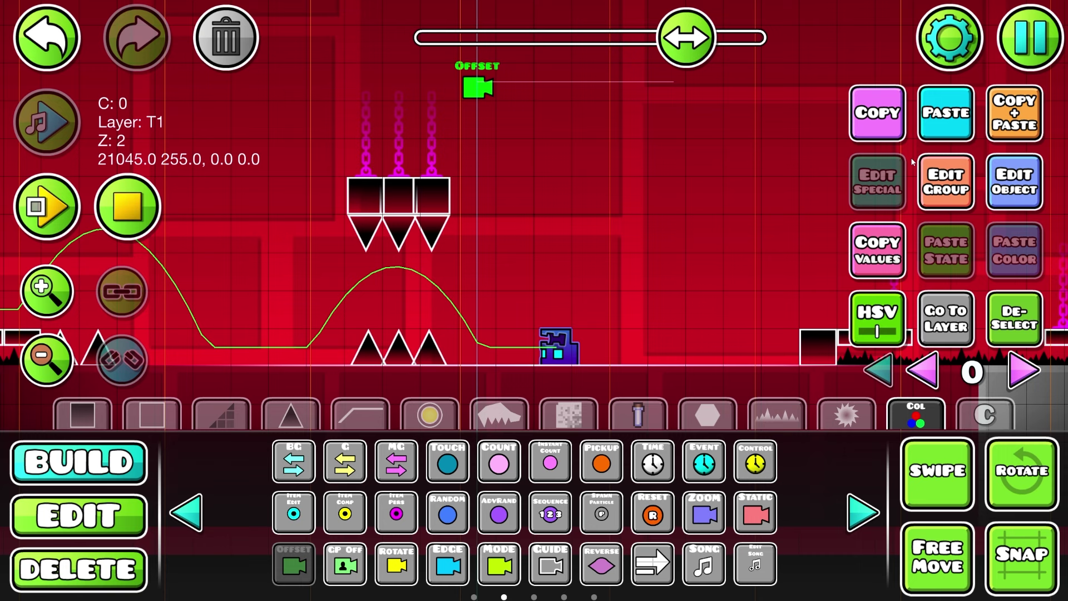
click(722, 513)
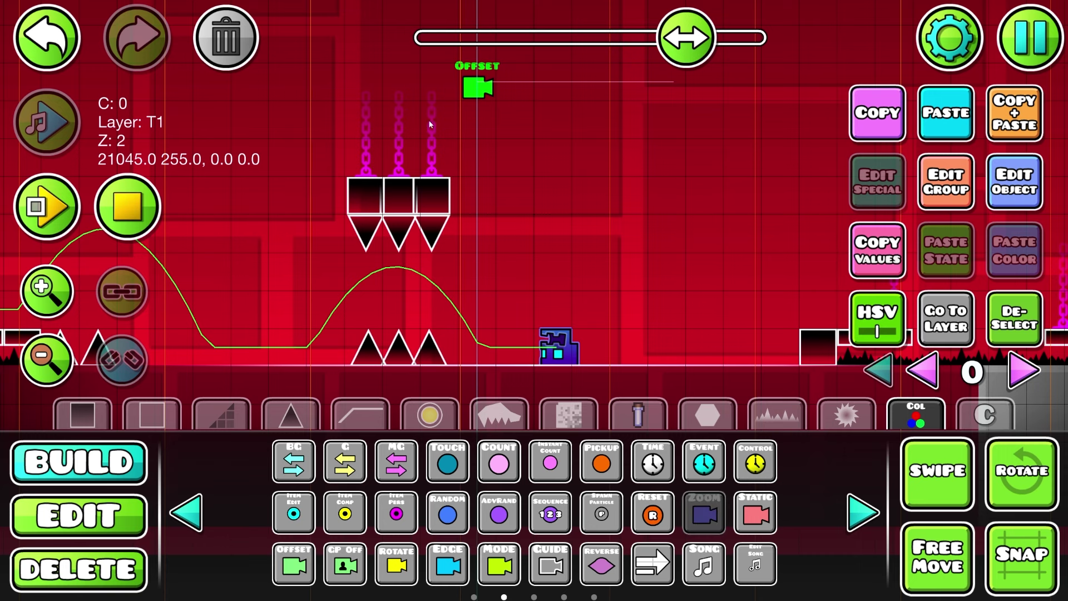
Step: Select the Zoom trigger above the Offset trigger near the hanging spikes and change its easing
drag(646, 130, 694, 265)
click(917, 468)
key(2)
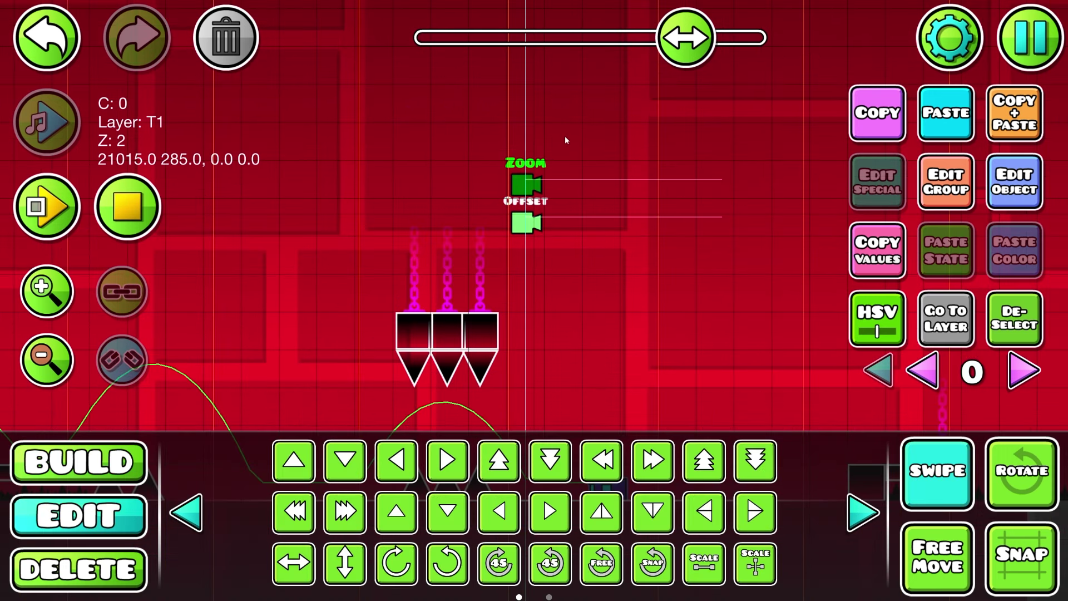
click(1001, 184)
click(824, 345)
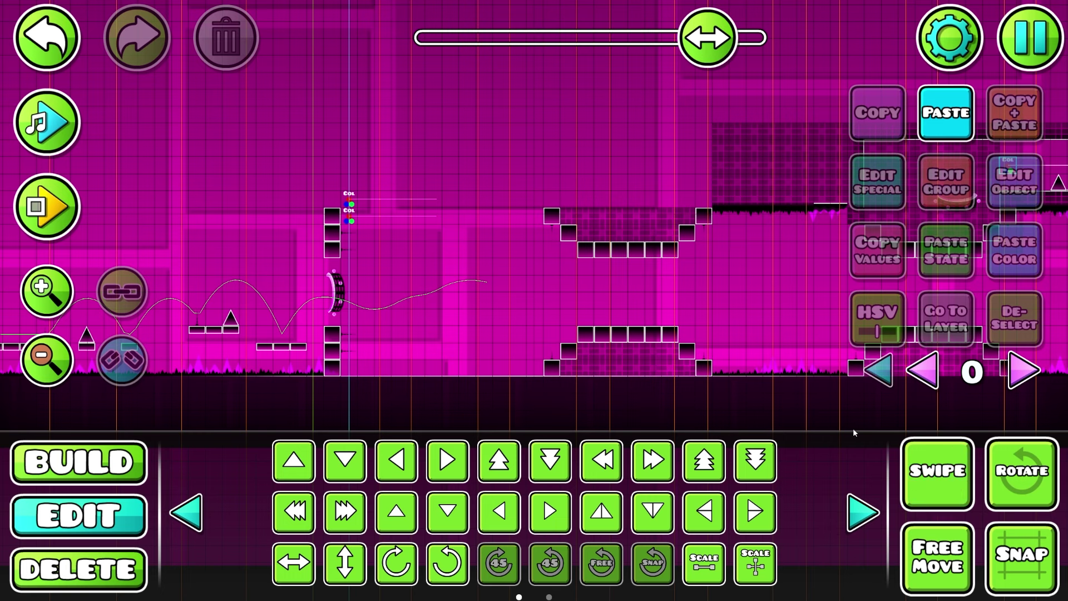
Step: Place a Zoom trigger above the two Color triggers at the ship portal and change its easing
drag(555, 263, 579, 268)
key(1)
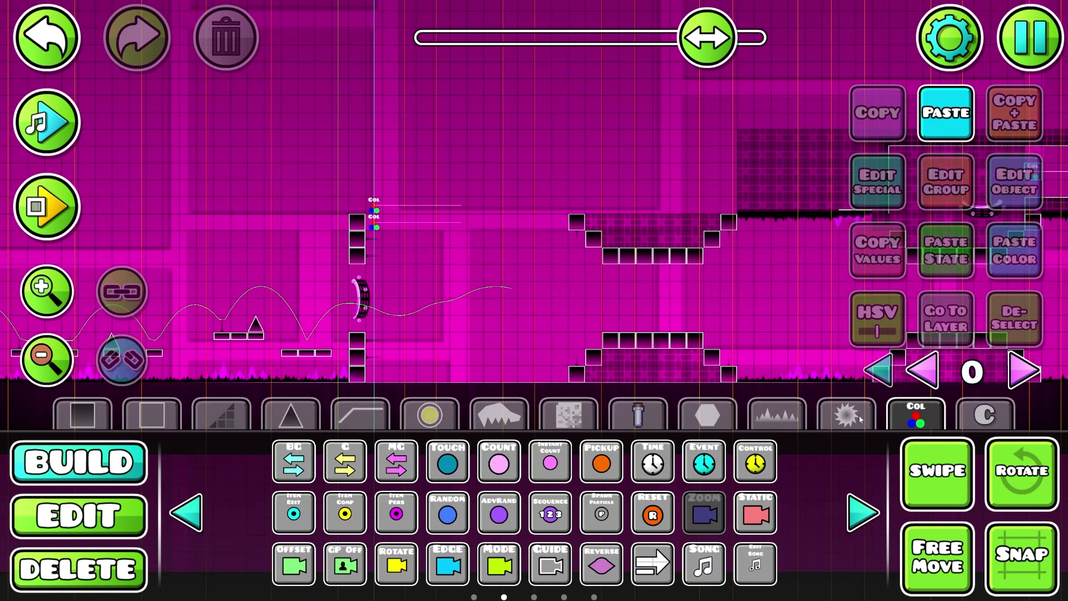
drag(486, 337, 543, 340)
click(440, 193)
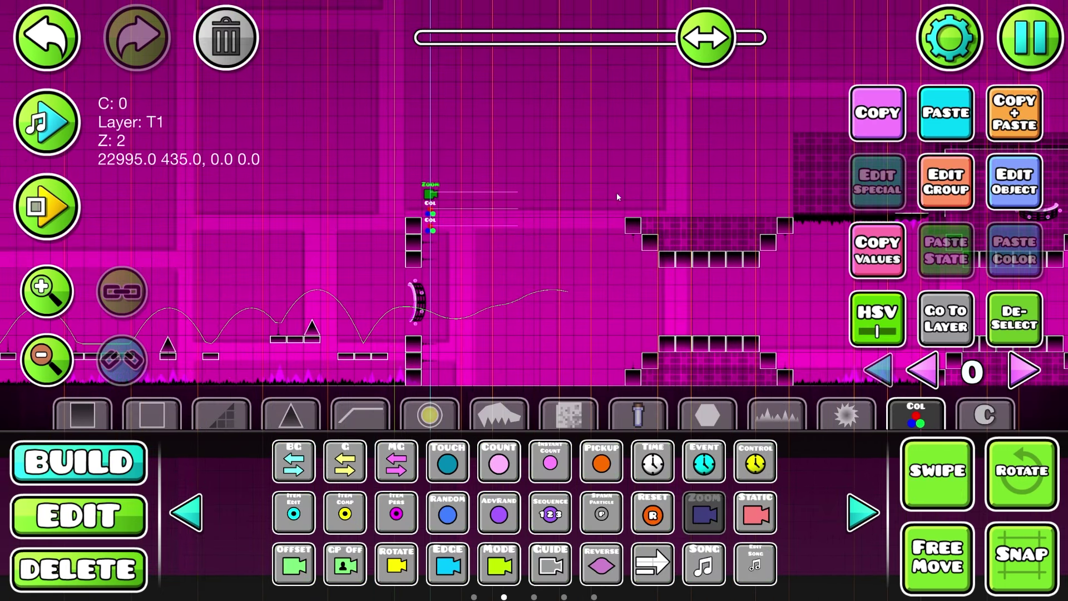
scroll(439, 193, right, 10)
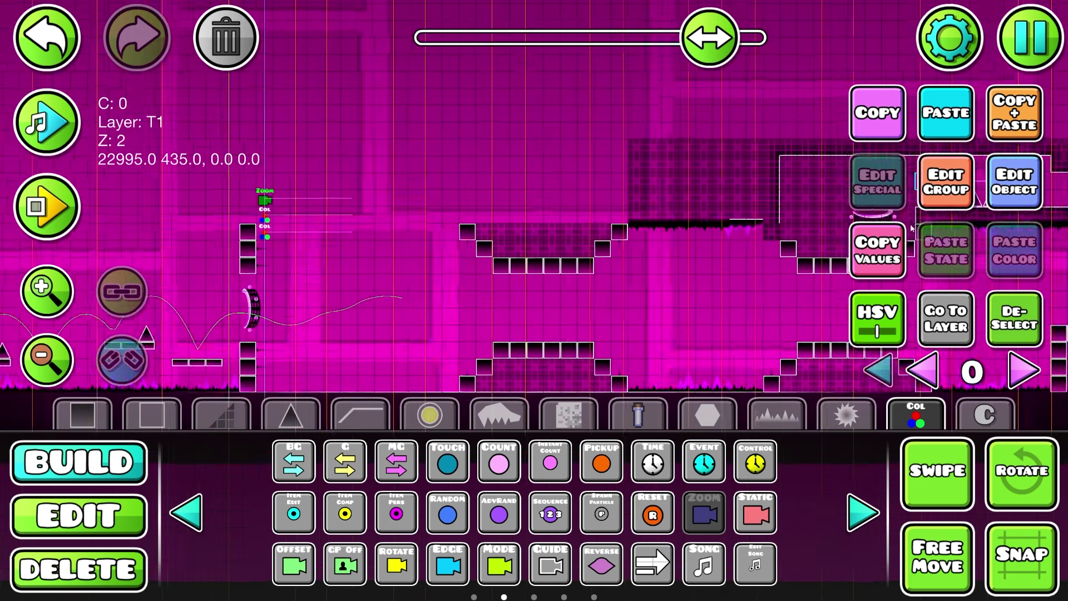
click(877, 182)
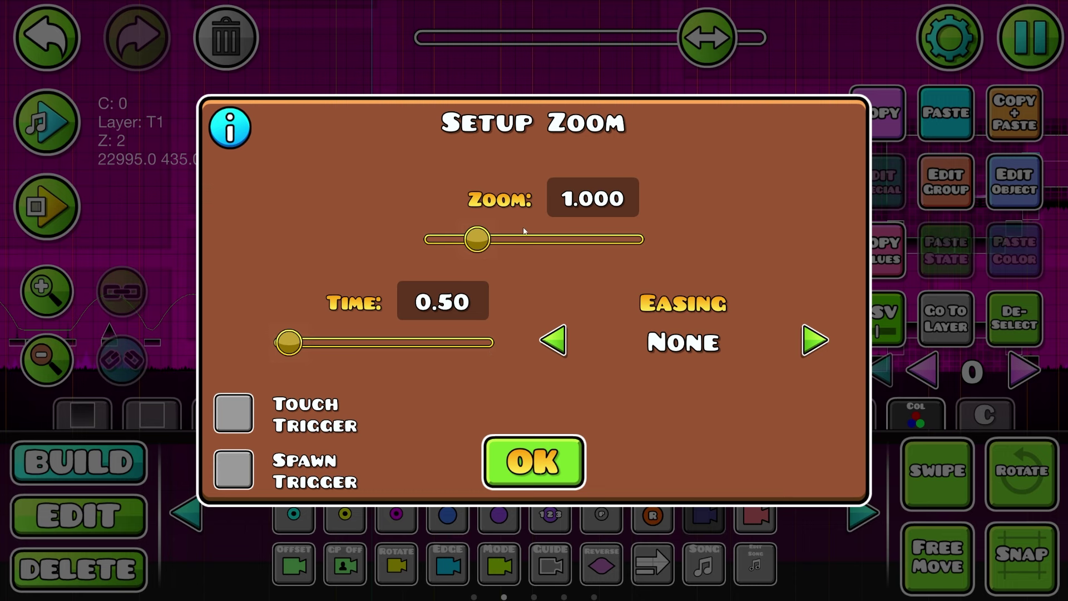
click(811, 347)
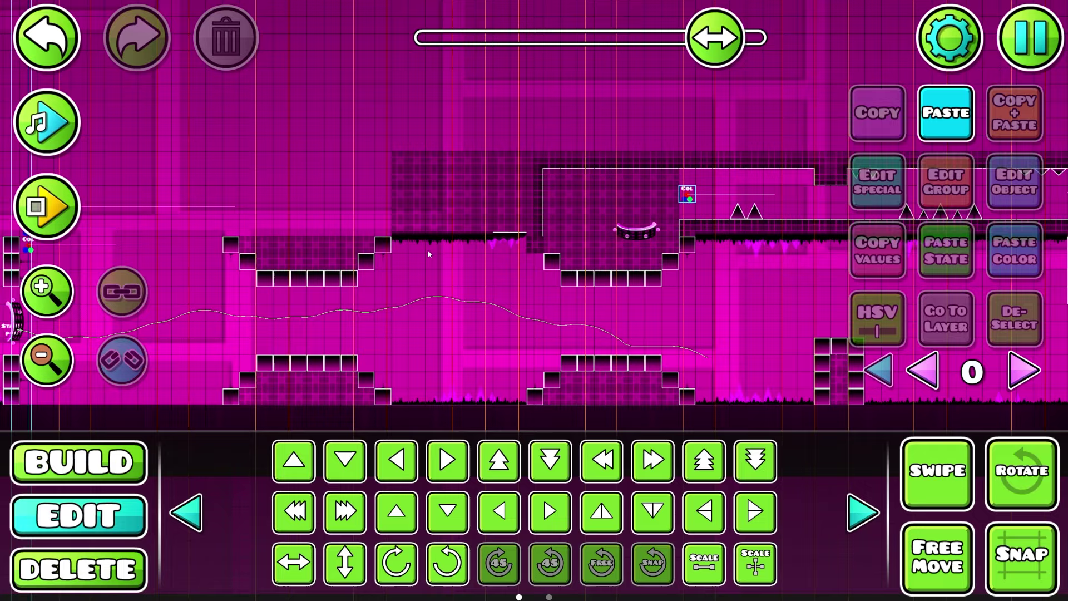
Step: Move the Zoom trigger forward from the ship portal until it sits above the first stepped block structure
drag(429, 253, 660, 253)
click(259, 207)
key(d)
key(d)
key(d)
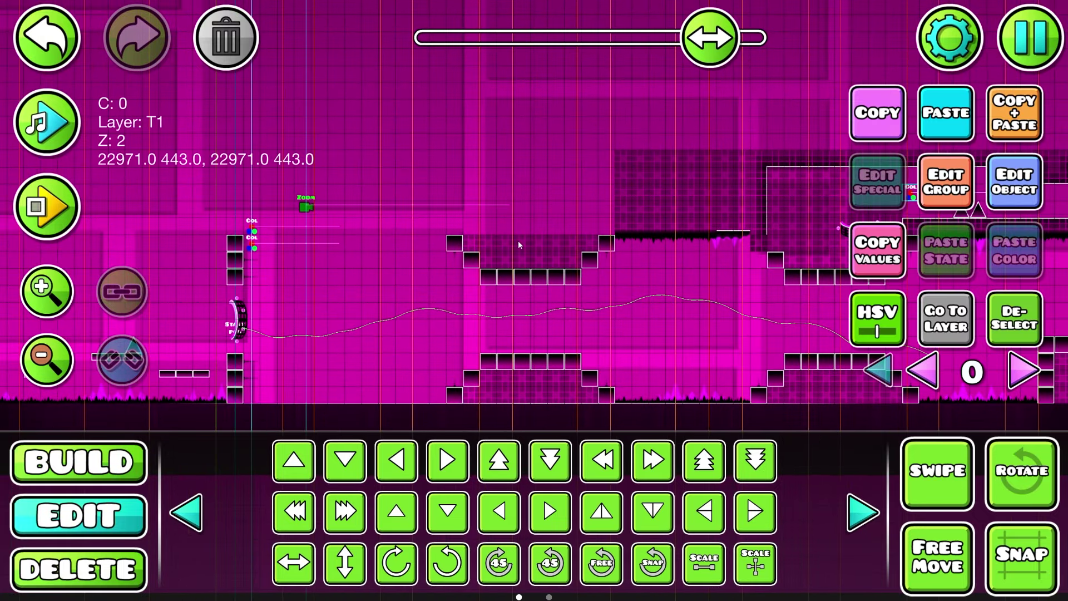
scroll(619, 270, right, 5)
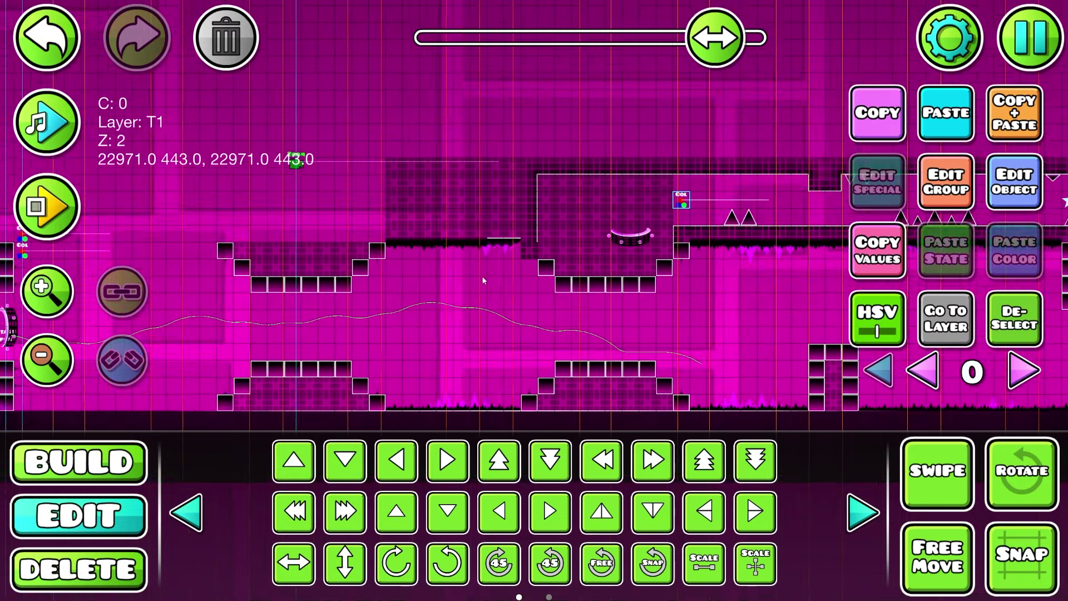
Step: Playtest the ship section from the start position through the stepped block structures and pillars to check the zoom
click(46, 181)
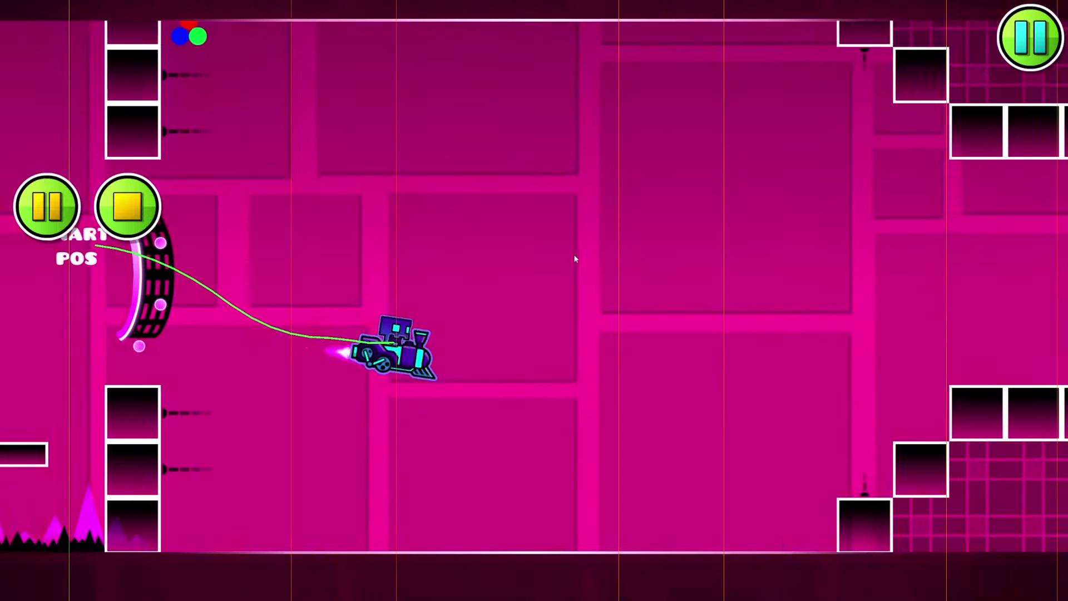
click(575, 254)
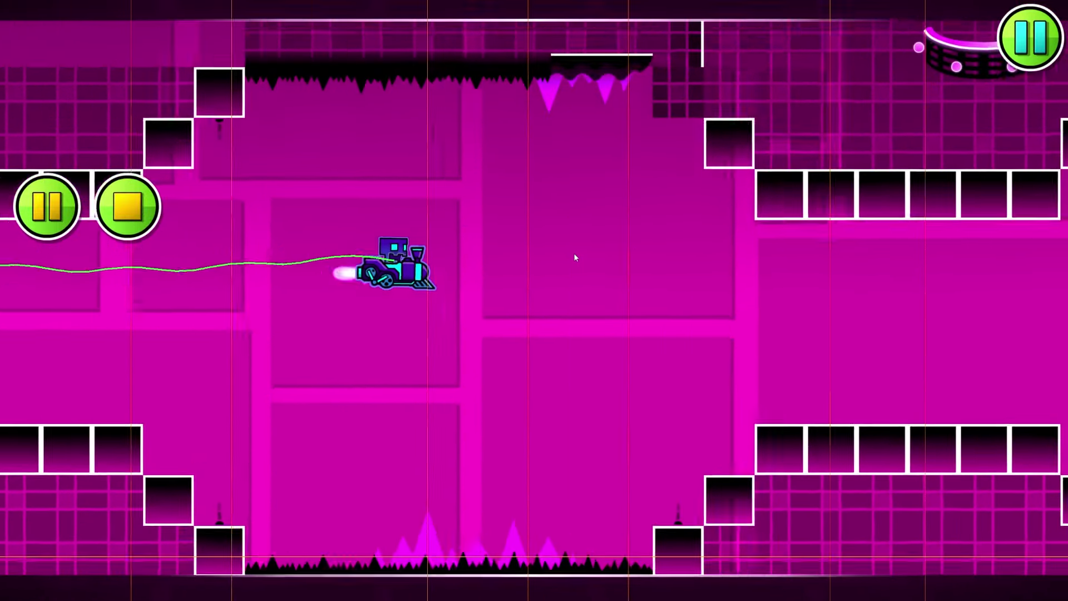
click(575, 254)
click(574, 254)
click(575, 255)
click(575, 255)
click(575, 254)
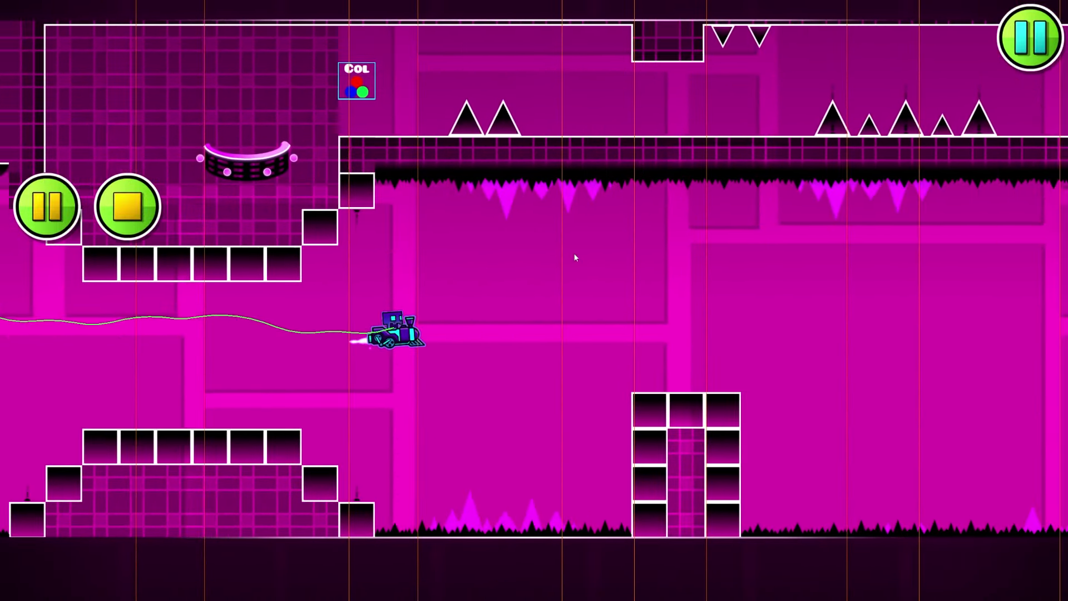
click(574, 254)
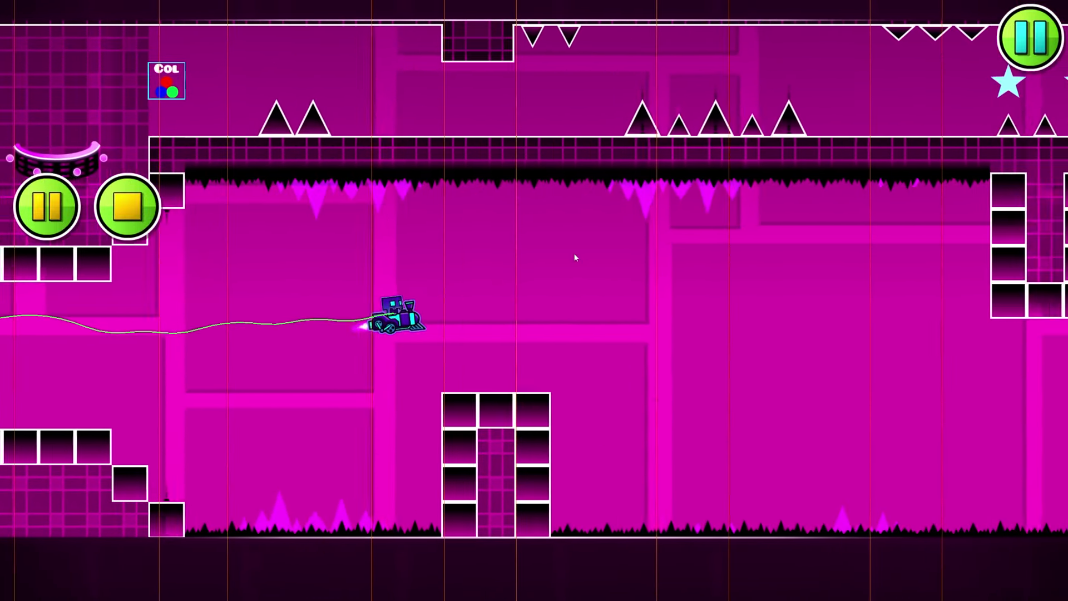
click(574, 256)
click(572, 260)
click(565, 266)
drag(559, 272, 481, 295)
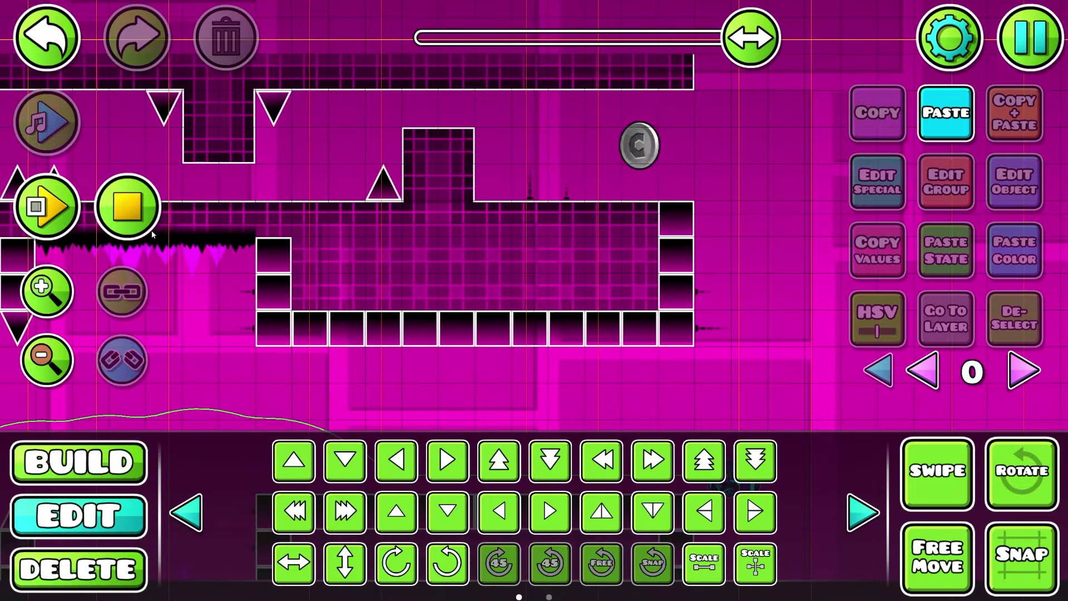
Step: Stop the playtest and select the Offset trigger above the first stepped block structure
scroll(406, 167, down, 3)
drag(406, 167, 937, 152)
drag(193, 174, 907, 161)
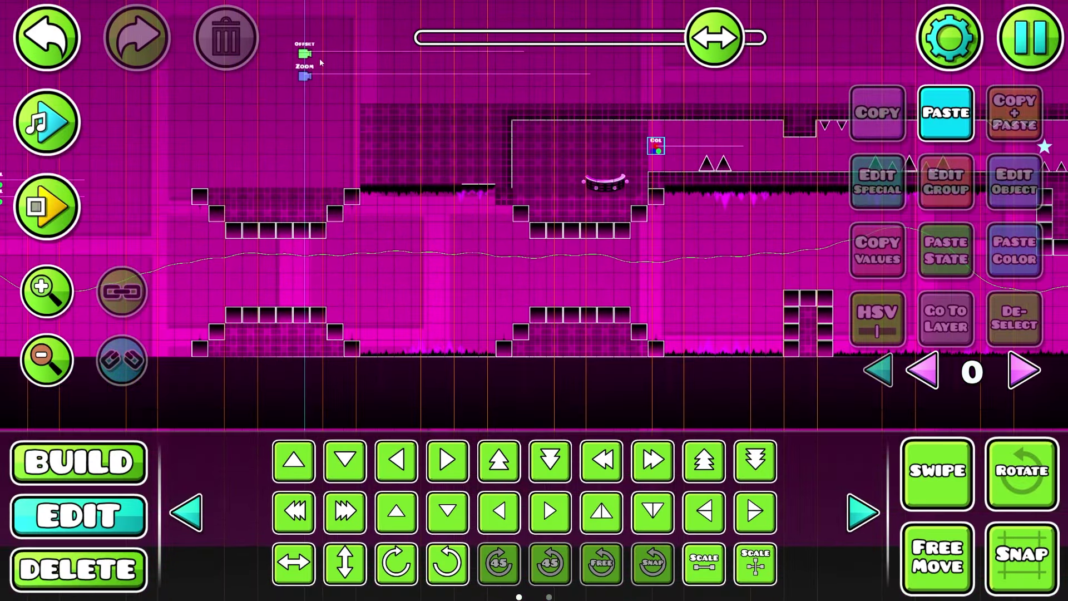
click(311, 58)
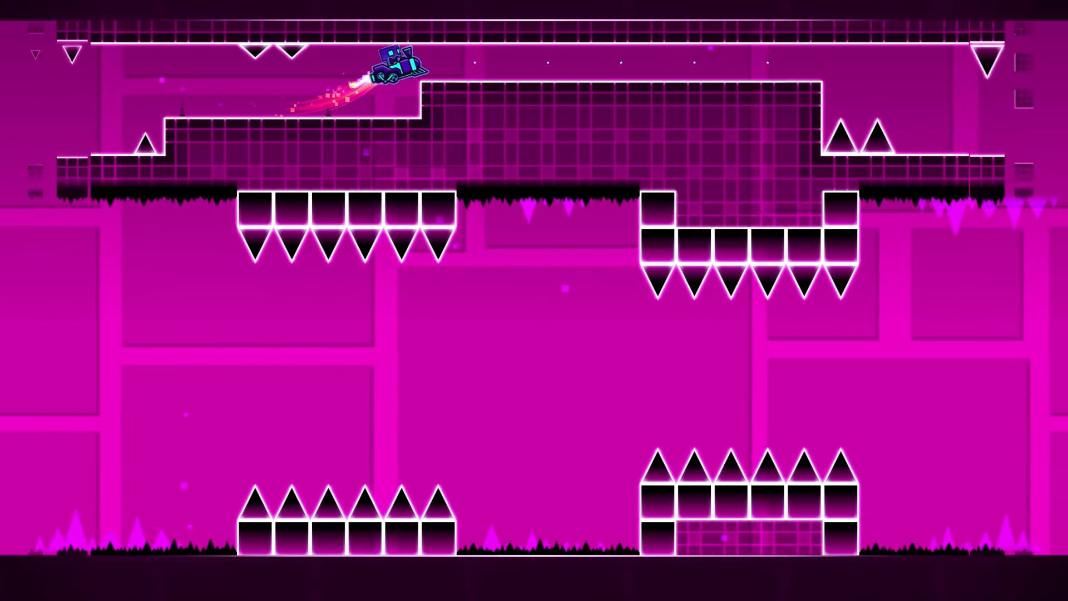
Step: Play the ship section through to the end of the level and return to the editor
key(space)
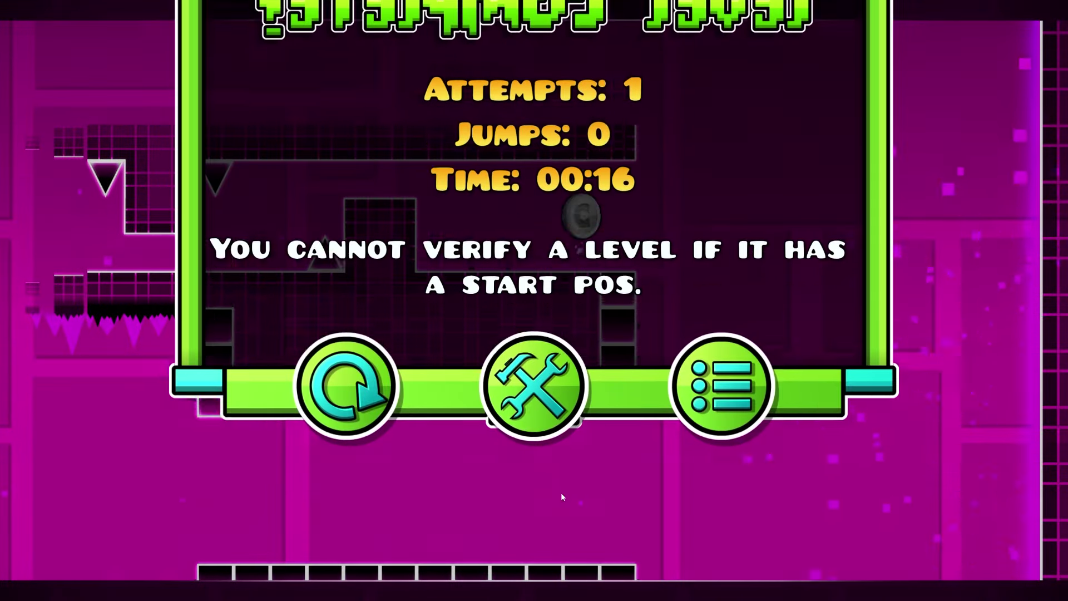
click(560, 492)
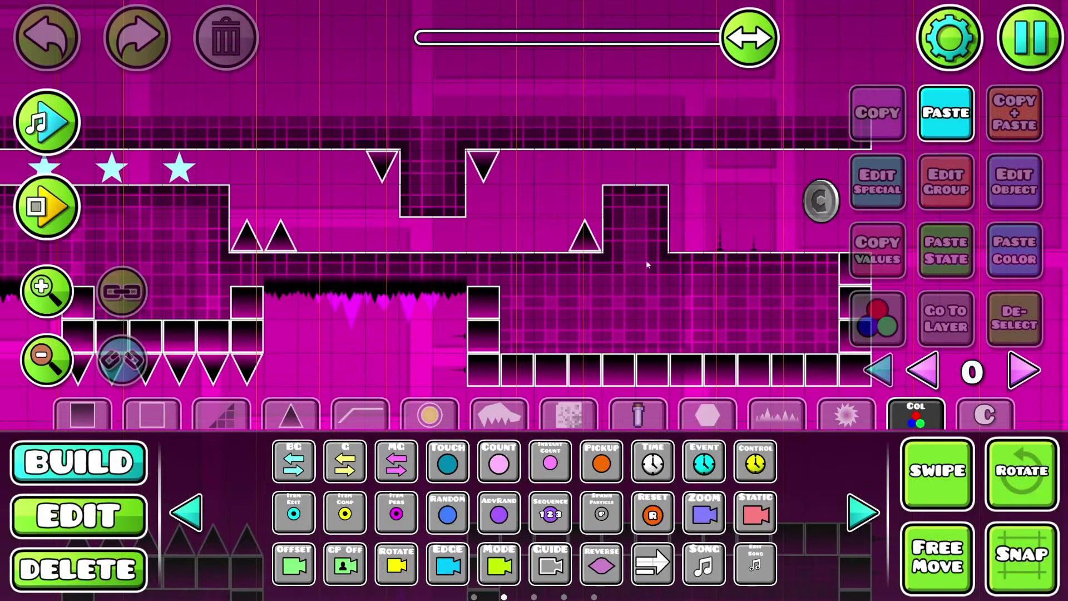
Step: Set the outlined square beside the coin to group ID 5
click(672, 533)
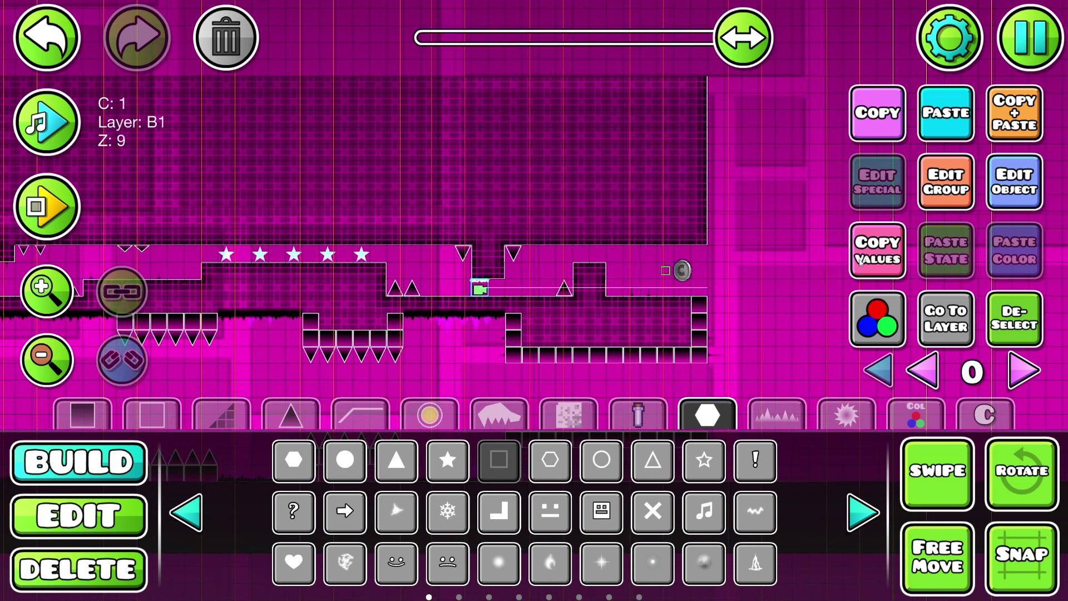
click(959, 174)
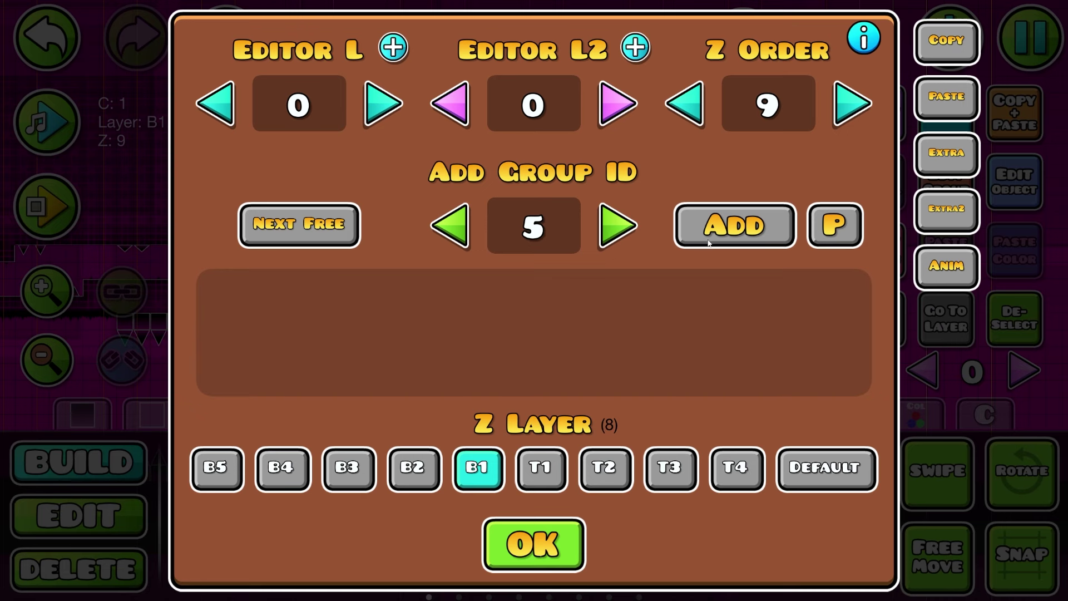
click(557, 568)
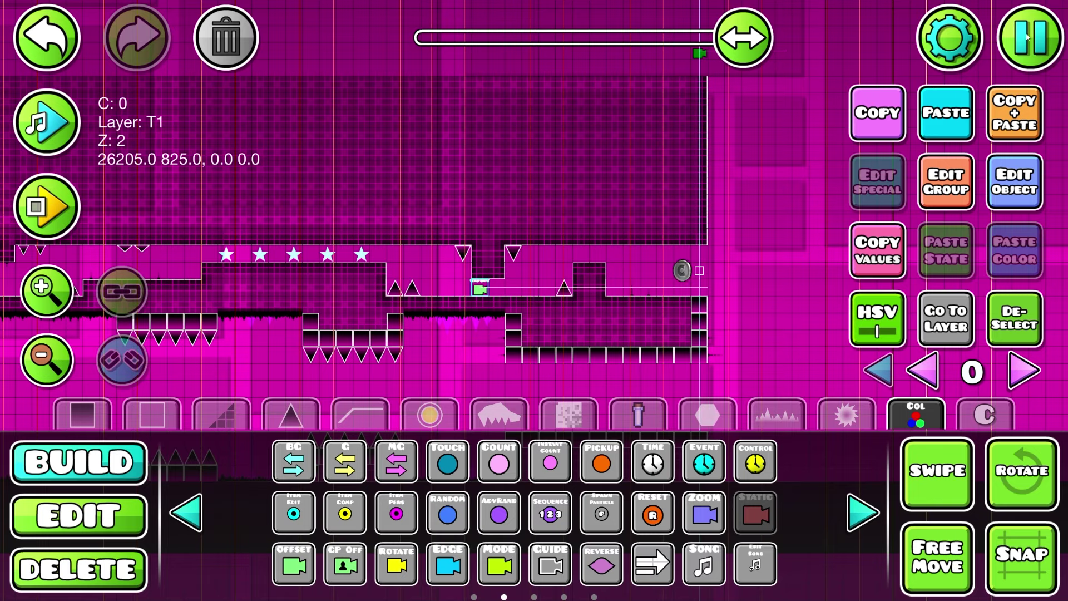
Step: Save and play the level through the upper route to its end, and return to the editor
click(1029, 37)
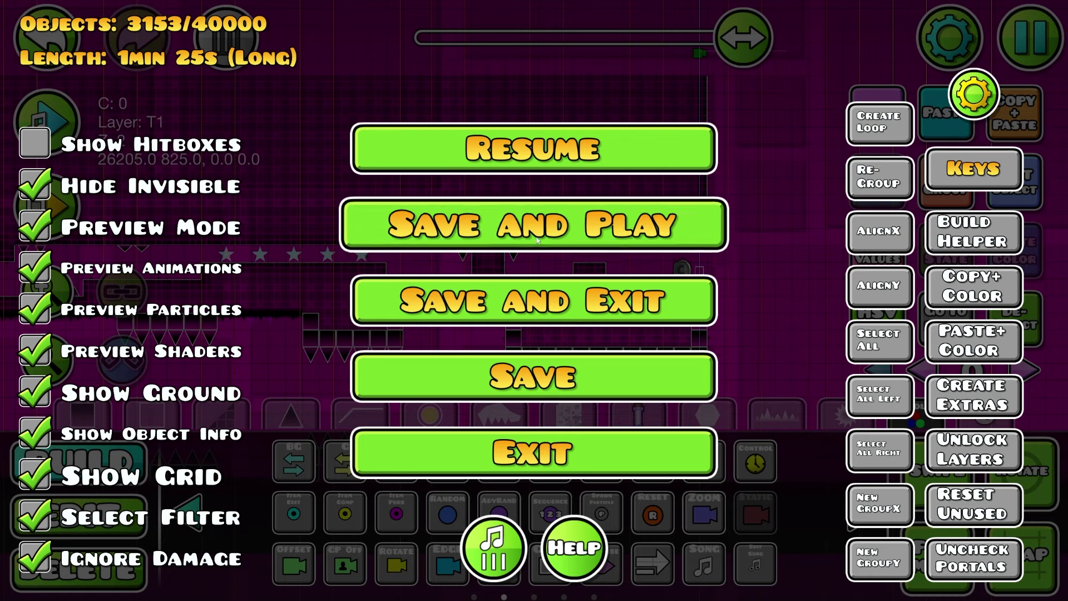
click(529, 224)
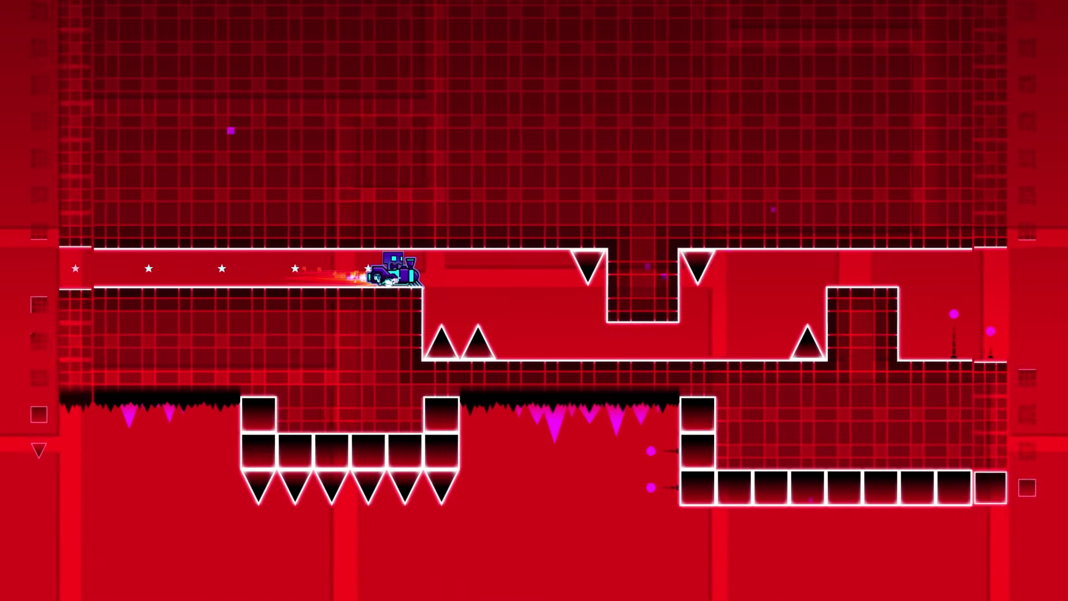
key(space)
key(space)
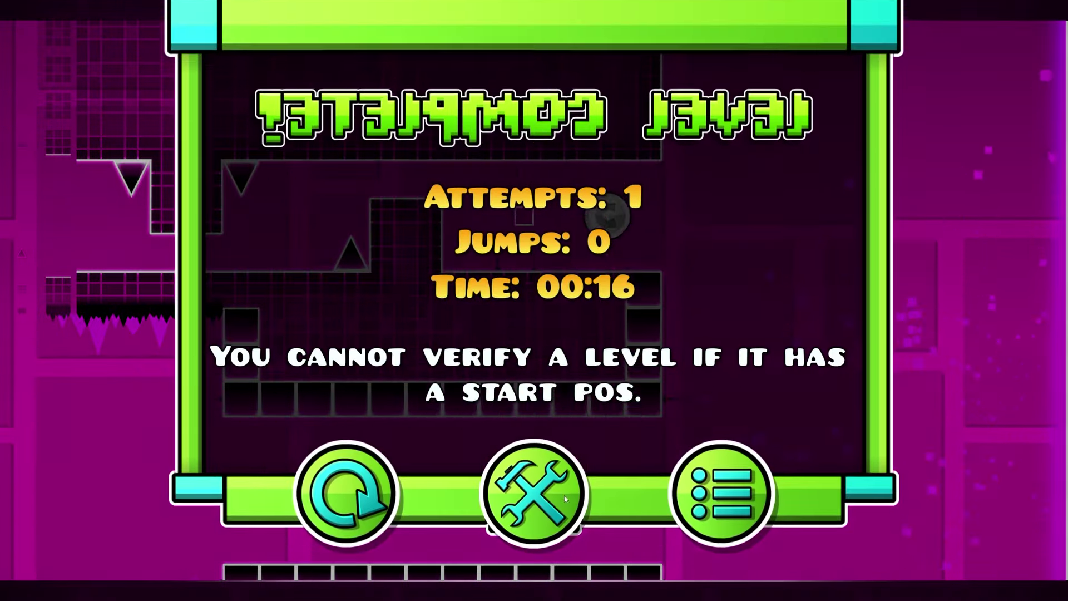
click(564, 495)
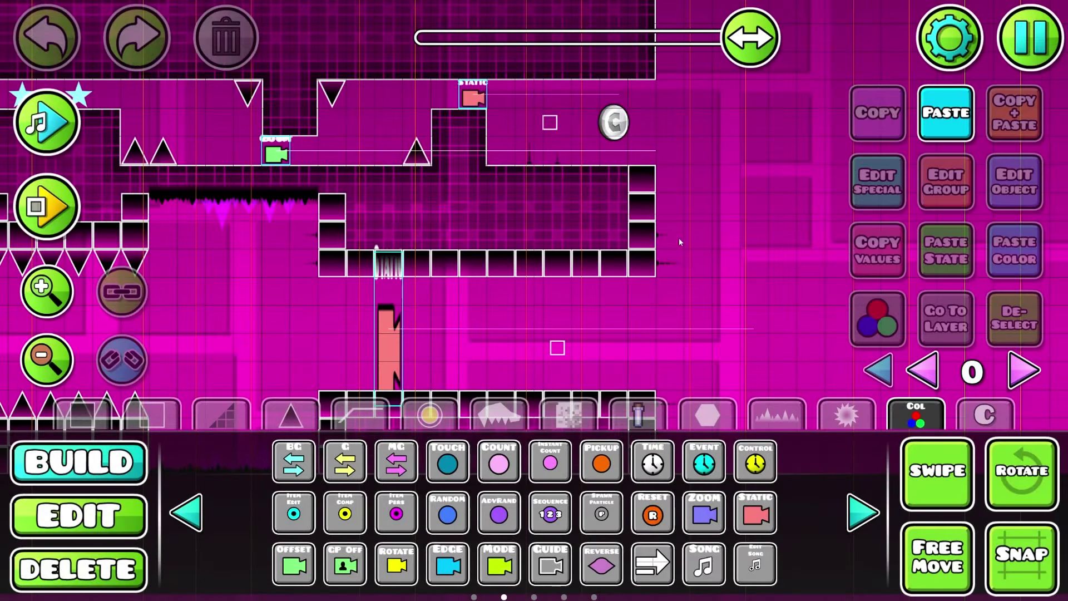
Step: Box-select the ledge area below the coin at the level's end and open its group settings
click(104, 517)
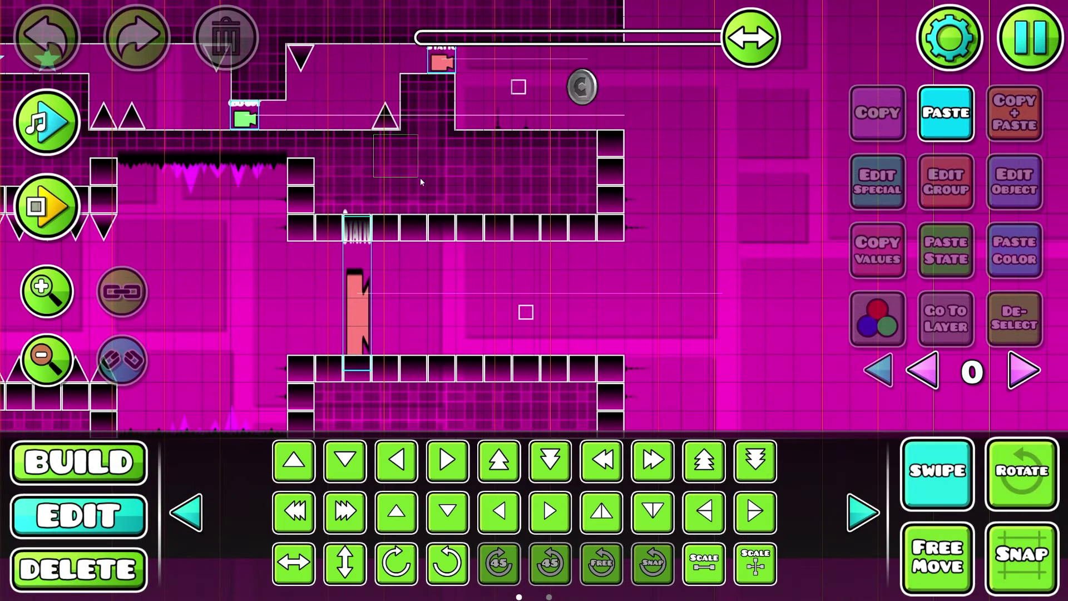
drag(421, 182, 561, 214)
click(926, 200)
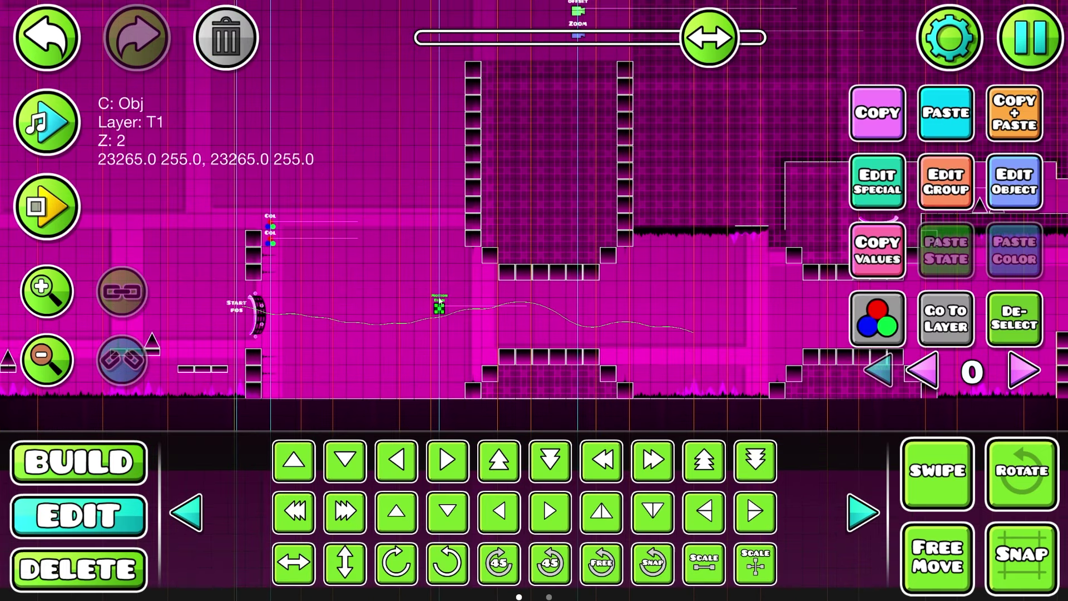
Step: Open the settings of the trigger before the first block structure and playtest the ship section with the motion blur
click(1038, 186)
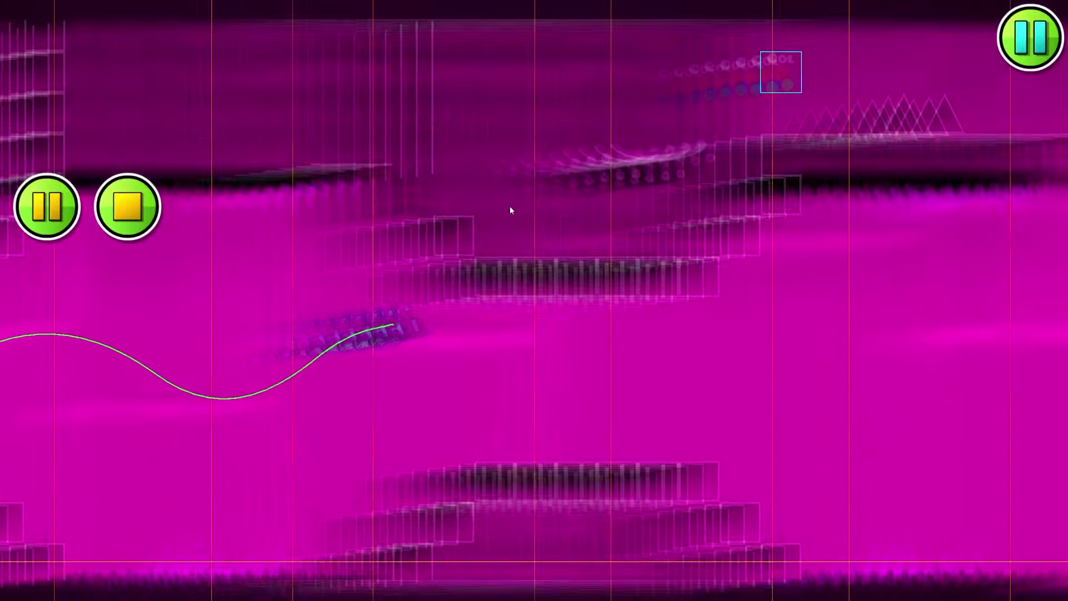
key(space)
key(space)
key(space)
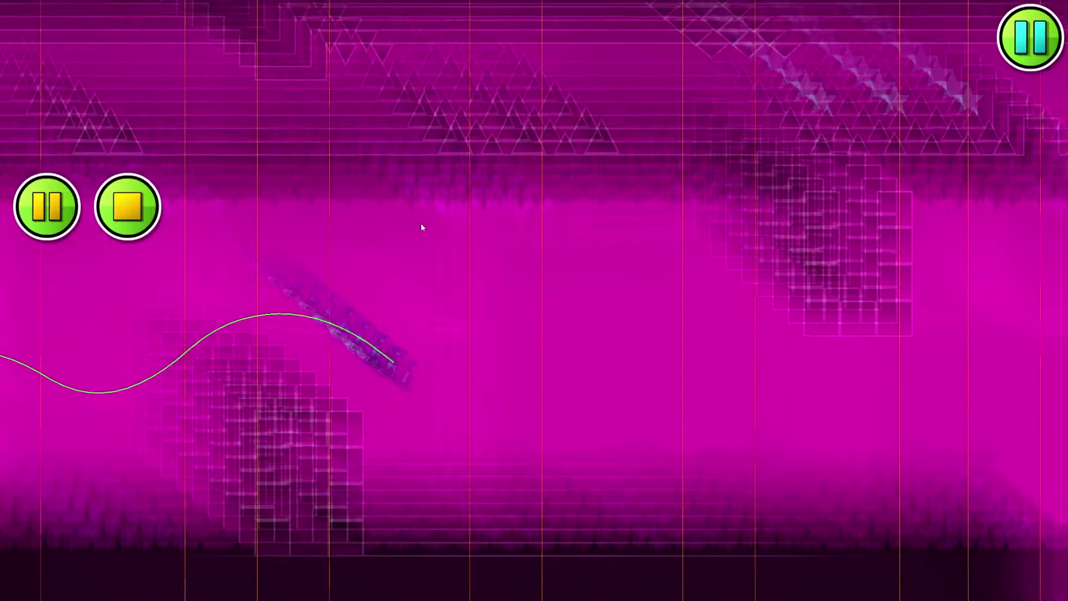
key(space)
key(space)
key(space)
key(space)
key(space)
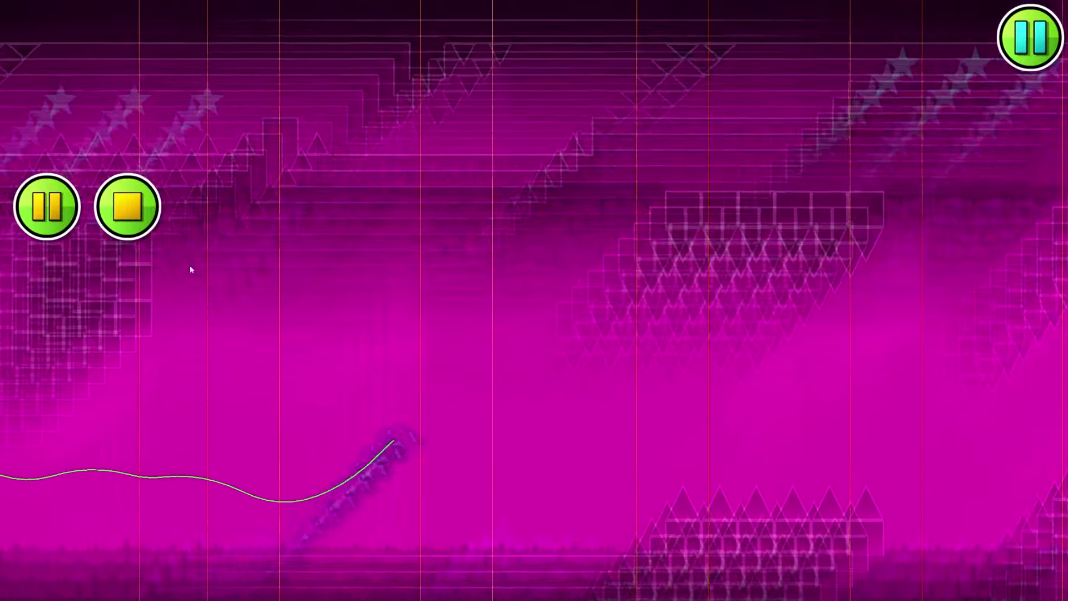
key(space)
key(space)
key(space)
key(space)
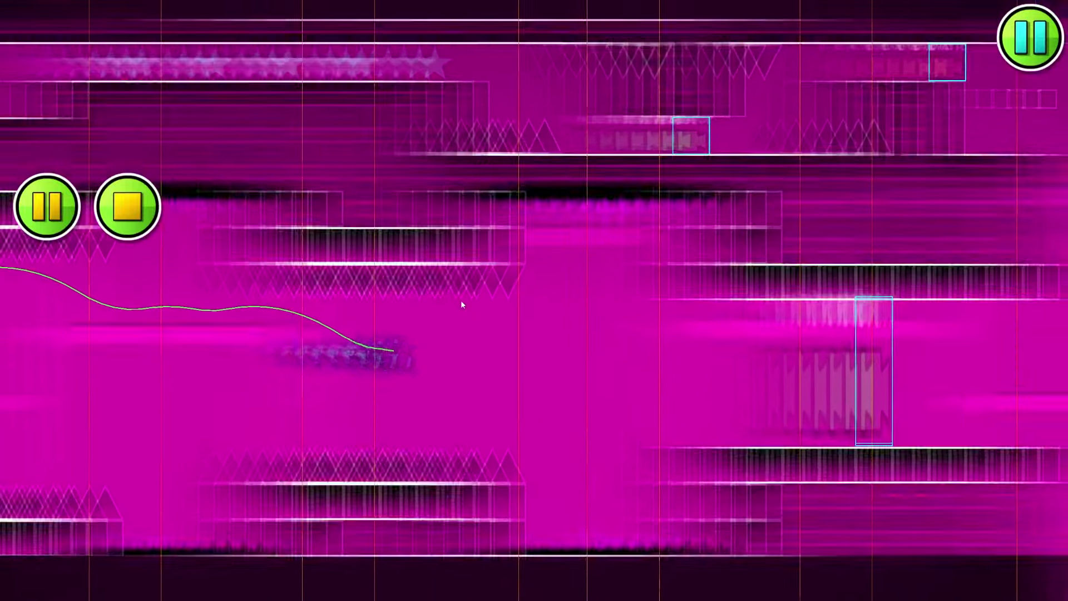
key(Return)
Step: Go back to the beginning of the level and open the save and play options
drag(488, 214, 783, 182)
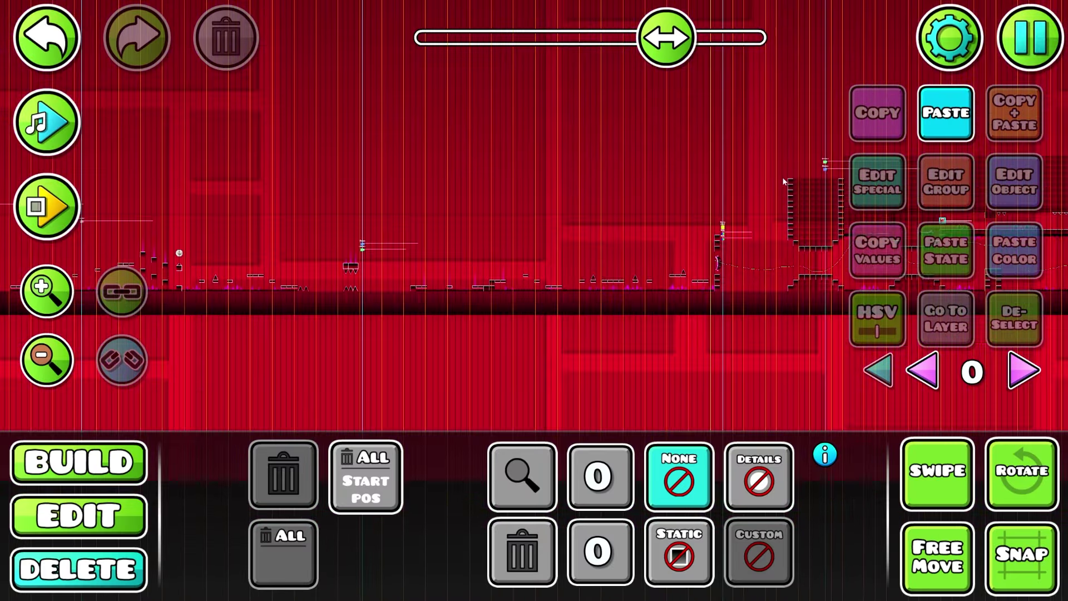
drag(666, 39, 395, 50)
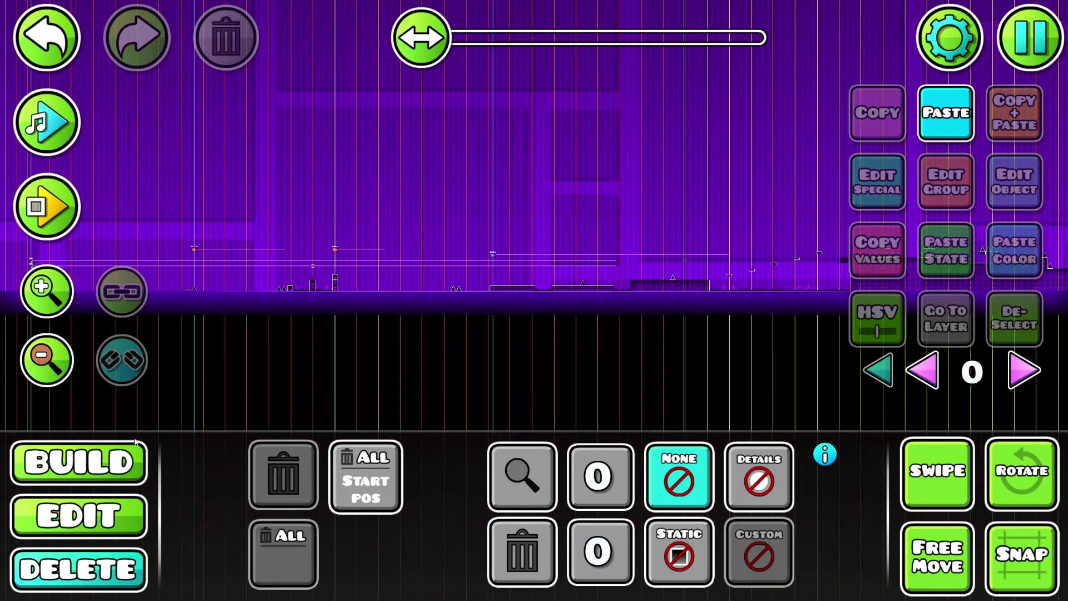
drag(579, 241, 464, 207)
click(1050, 40)
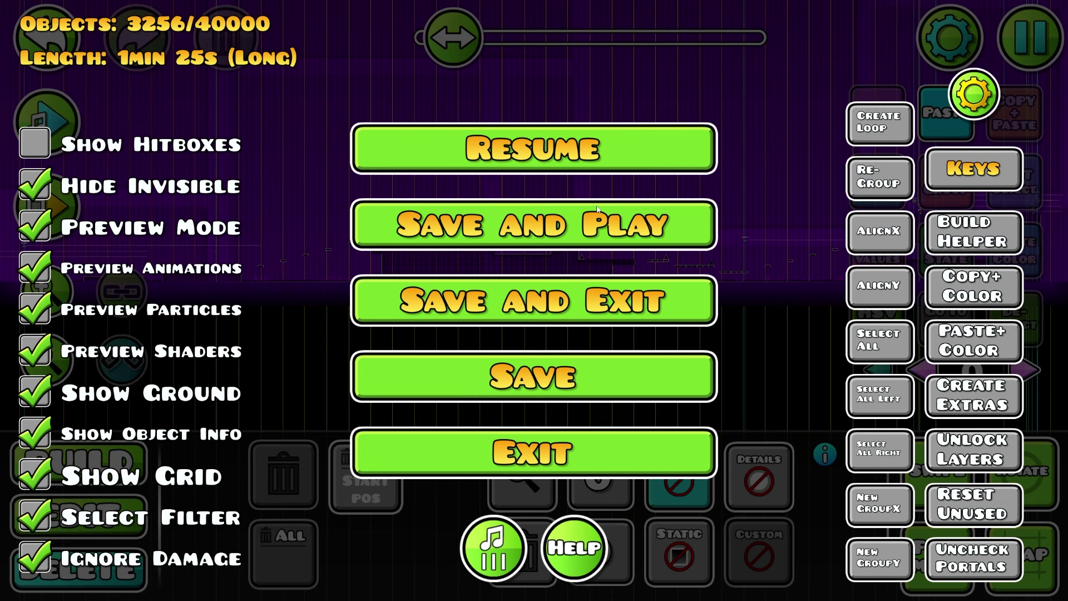